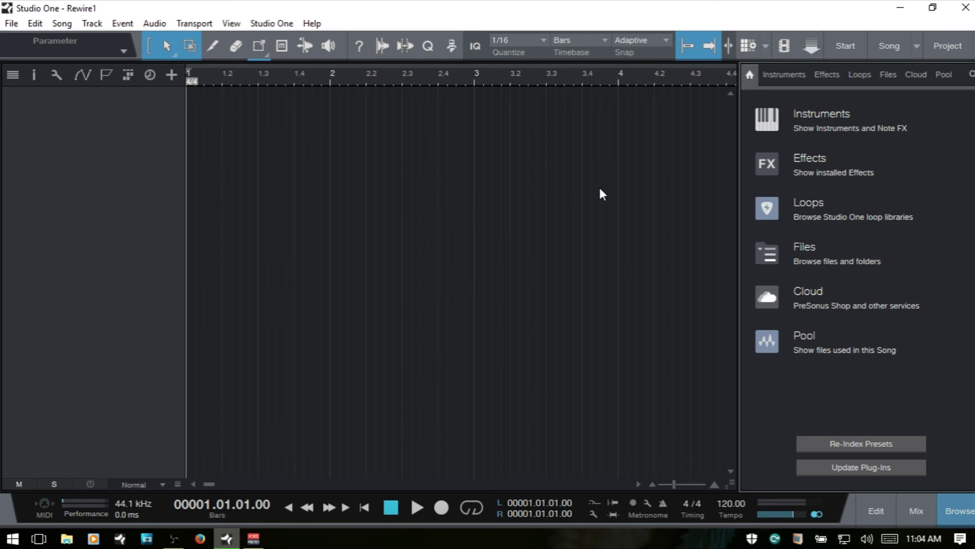
# Step: Create a Reason ReWire instrument track from the Browser's Instruments > ReWire folder
pyautogui.click(822, 114)
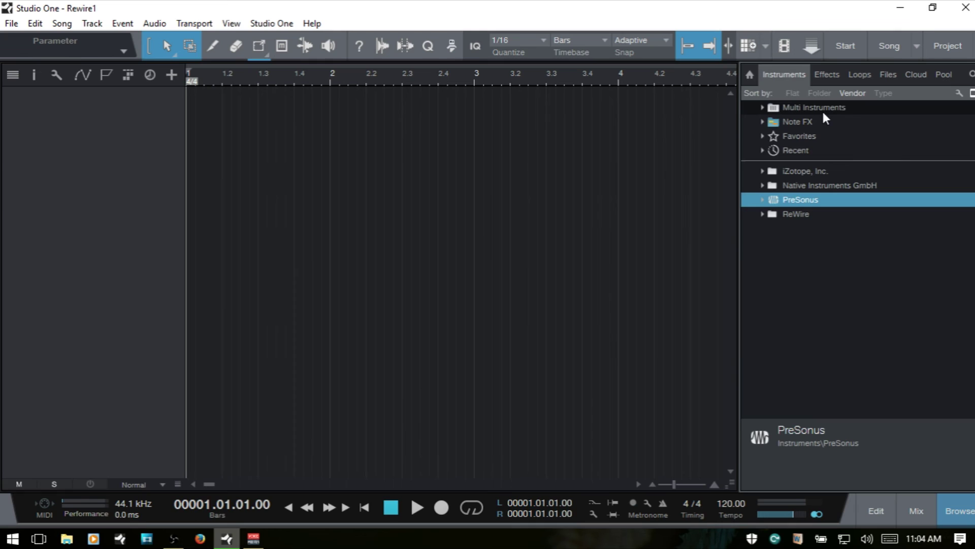
pyautogui.click(763, 214)
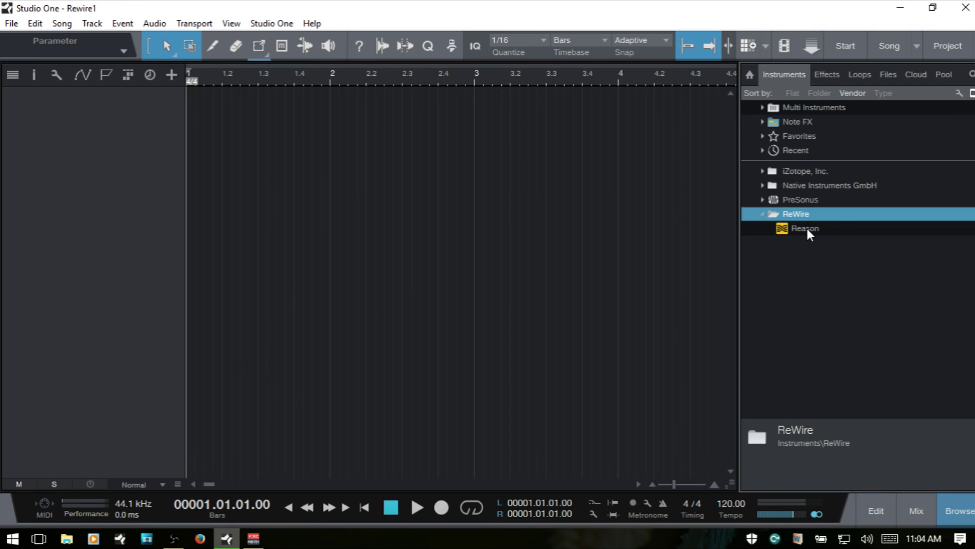
pyautogui.moveTo(806, 227); pyautogui.dragTo(442, 166)
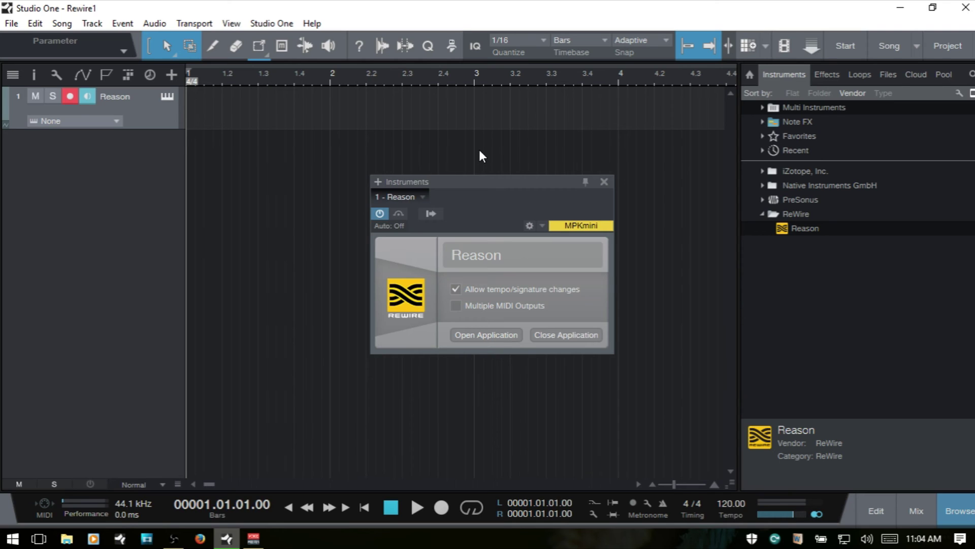
# Step: Hide the Browser with F5 and show the Reason device's output channel list
pyautogui.press('F5')
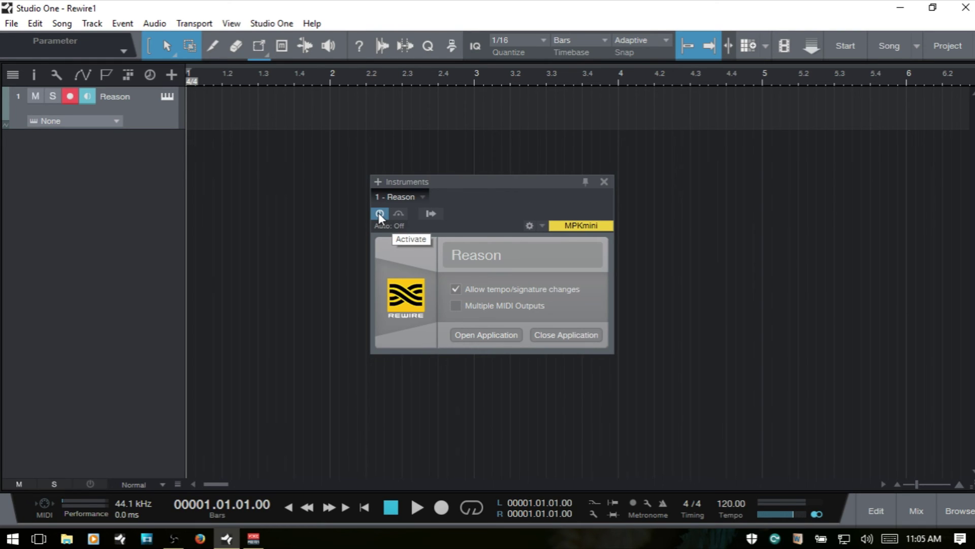
pyautogui.click(432, 213)
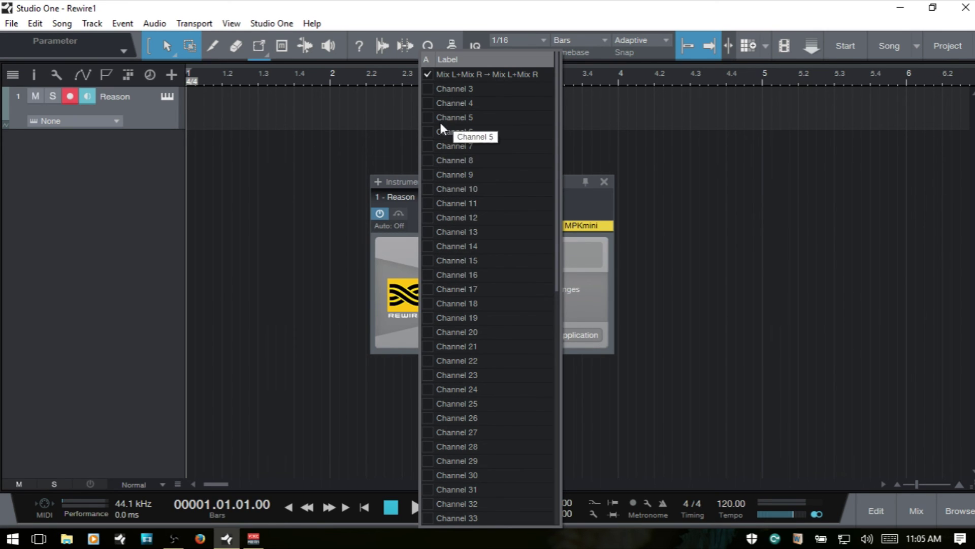
# Step: Tick Reason output Channels 3 through 18 alongside Mix L+R, then close the list
pyautogui.click(429, 91)
pyautogui.click(429, 103)
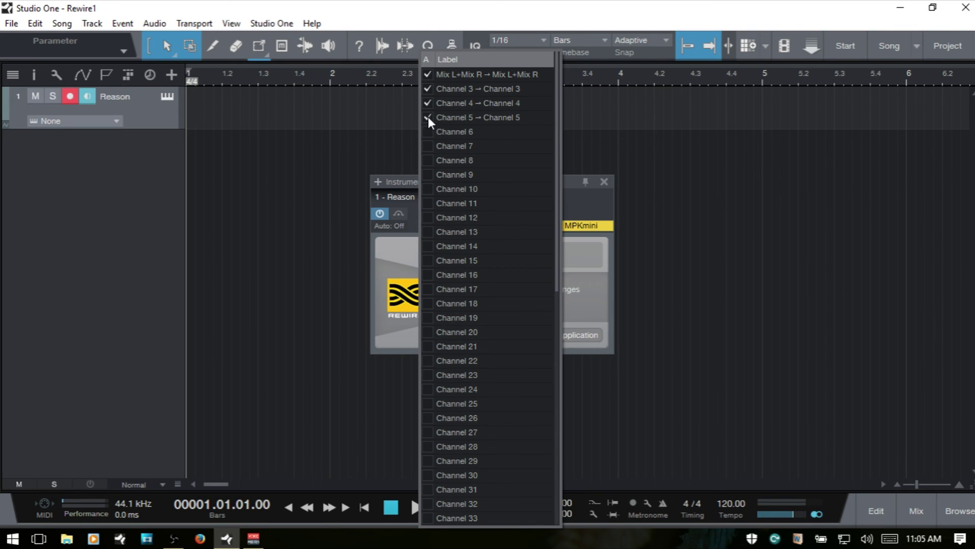
pyautogui.click(428, 132)
pyautogui.click(428, 146)
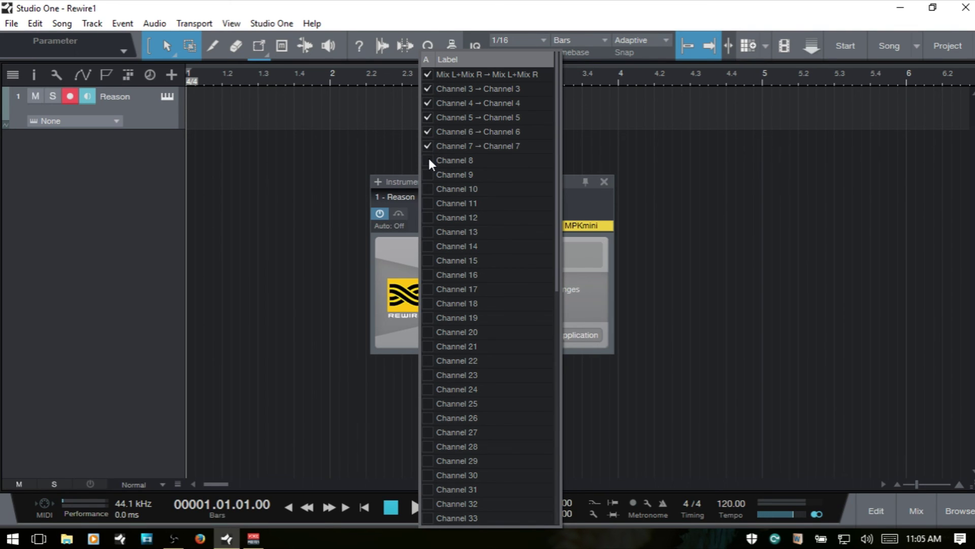
pyautogui.click(428, 160)
pyautogui.click(428, 174)
pyautogui.click(429, 188)
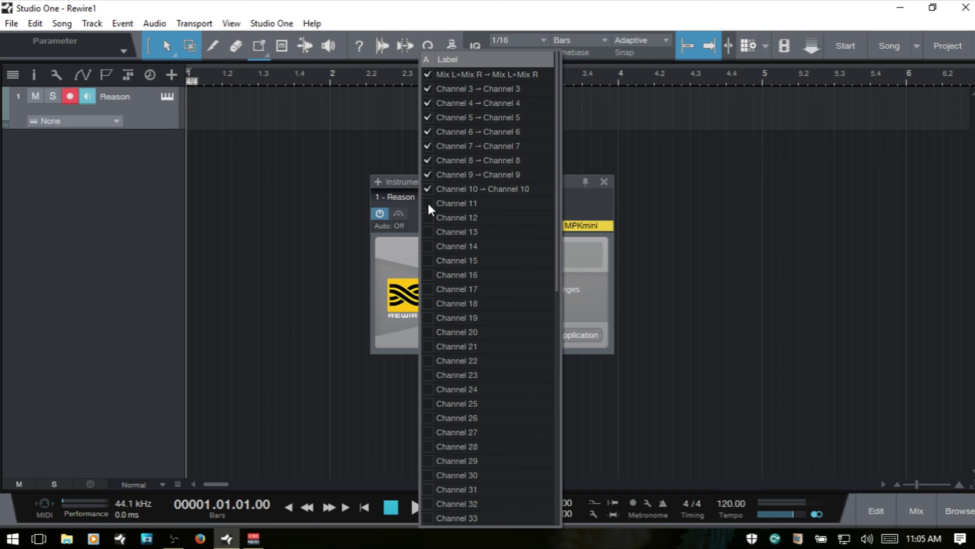
pyautogui.click(428, 203)
pyautogui.click(428, 218)
pyautogui.click(428, 231)
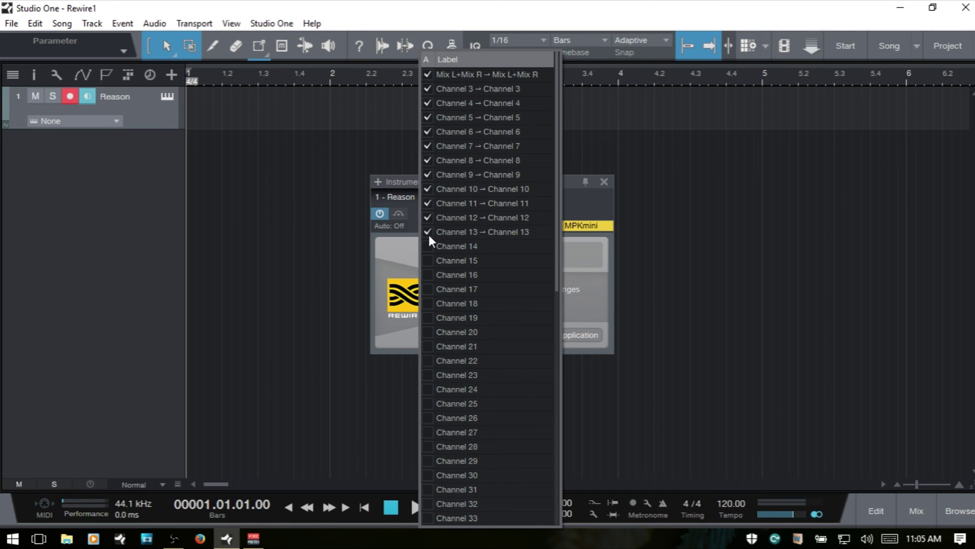
pyautogui.click(429, 246)
pyautogui.click(429, 260)
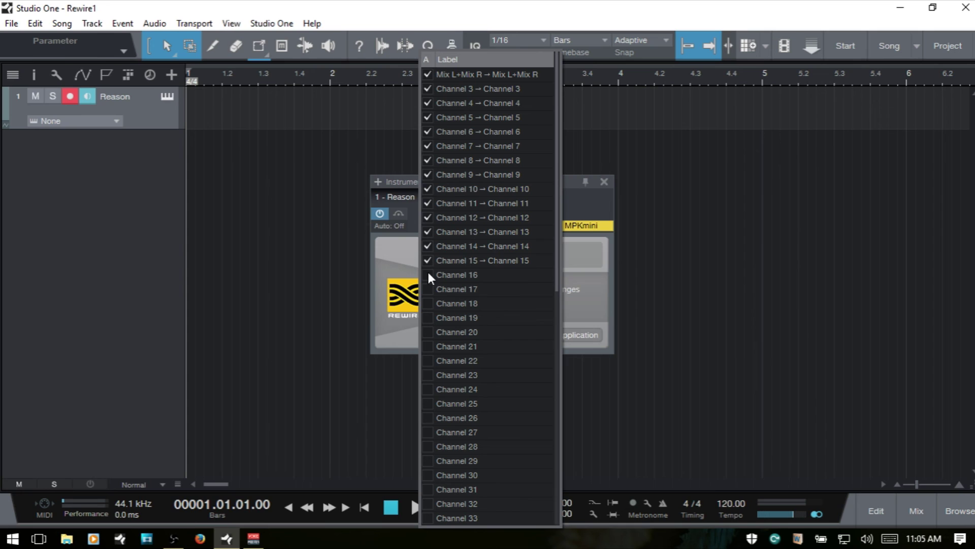
pyautogui.click(429, 275)
pyautogui.click(428, 289)
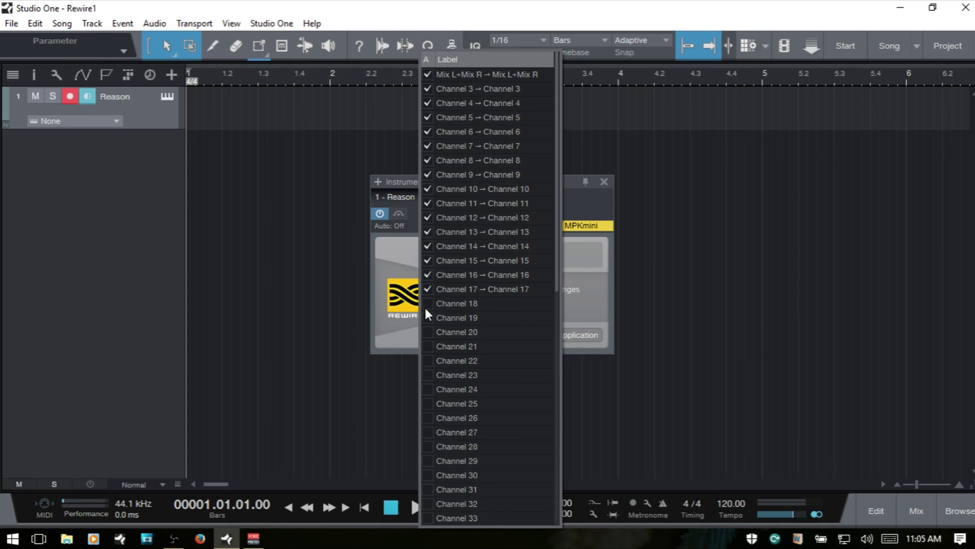
pyautogui.click(428, 305)
pyautogui.click(581, 213)
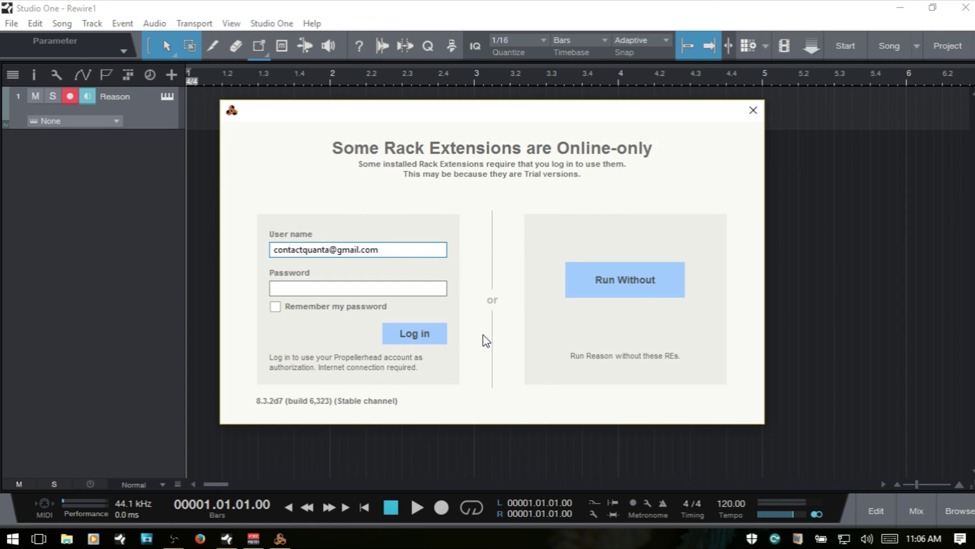
# Step: Run Reason without the online-only extensions and dismiss the MIDI input warning
pyautogui.click(624, 284)
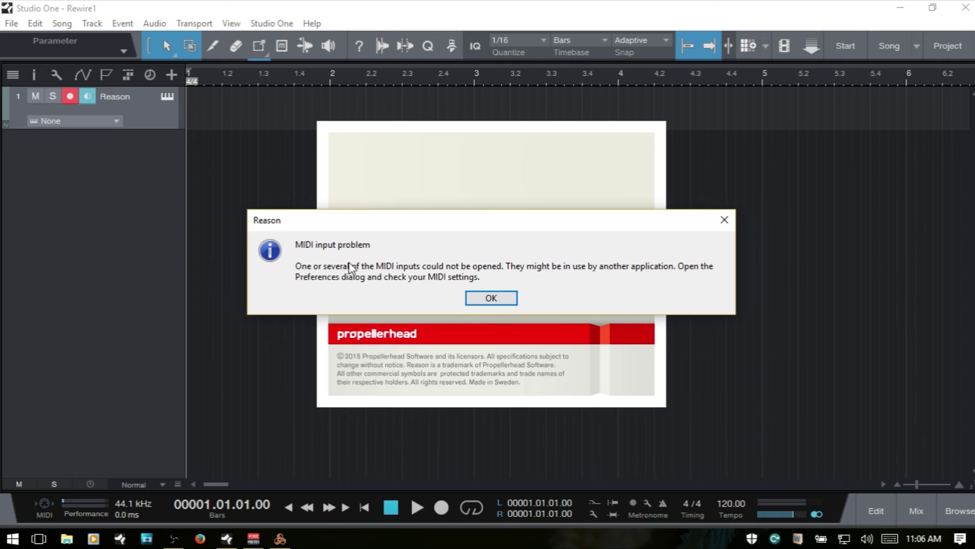
pyautogui.click(491, 298)
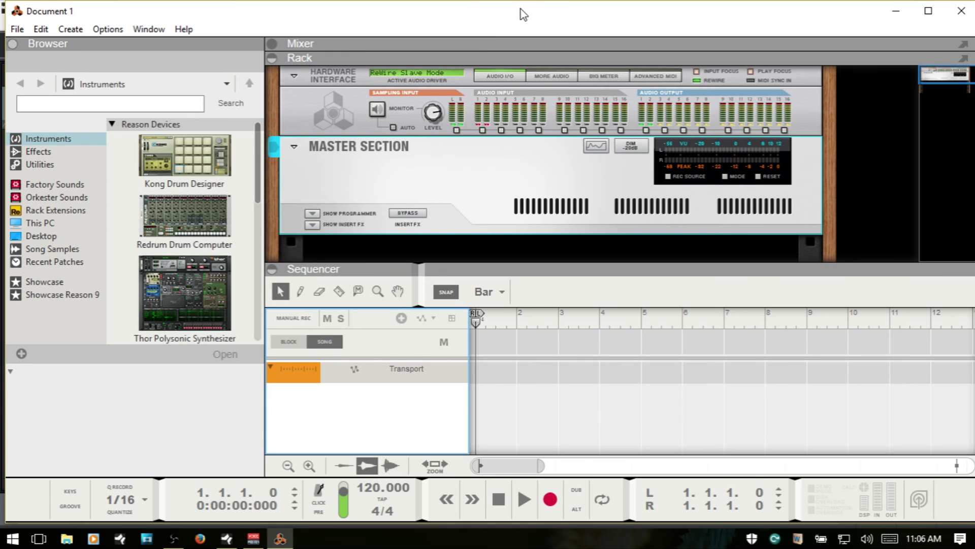
# Step: Arrange Reason and Studio One windows together and close the Reason instrument window
pyautogui.moveTo(496, 20); pyautogui.dragTo(495, 287)
pyautogui.click(604, 181)
pyautogui.click(605, 181)
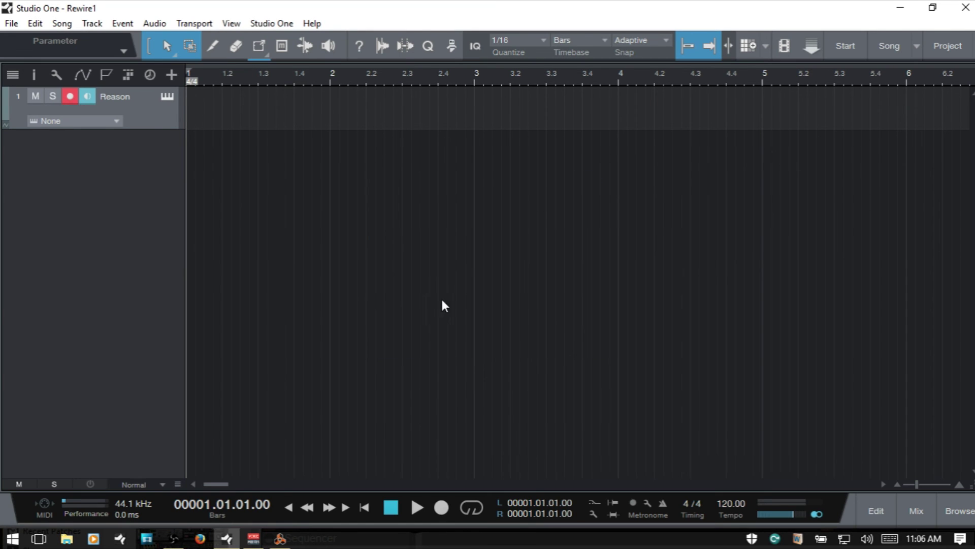
pyautogui.click(280, 537)
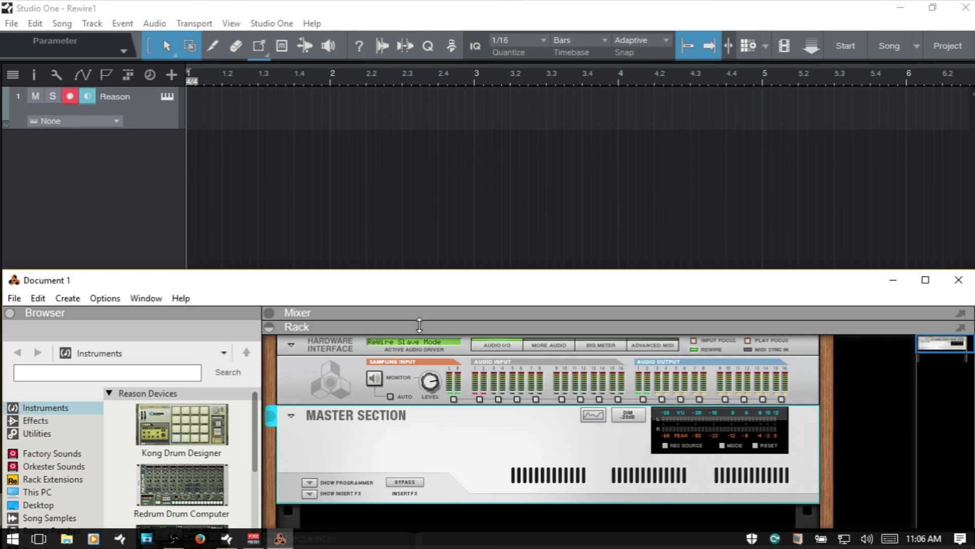
pyautogui.moveTo(477, 289); pyautogui.dragTo(474, 143)
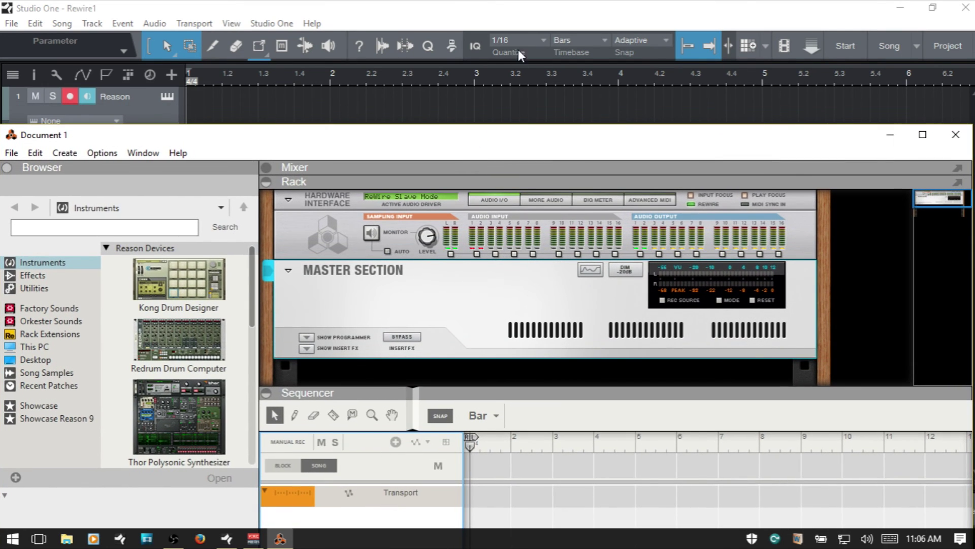
pyautogui.click(516, 7)
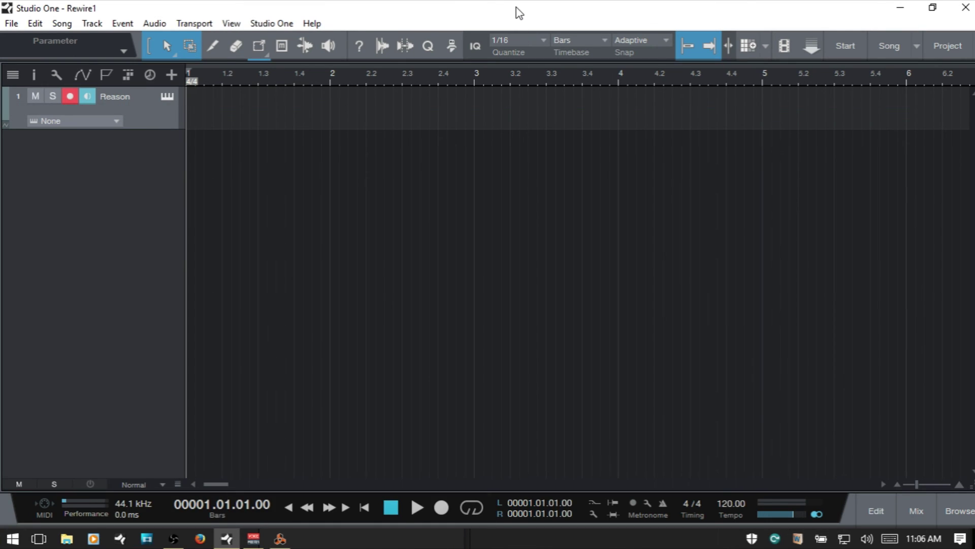
# Step: Play with Loop on for bars 1–4, checking Reason's sequencer follows, then stop
pyautogui.press('space')
pyautogui.click(280, 539)
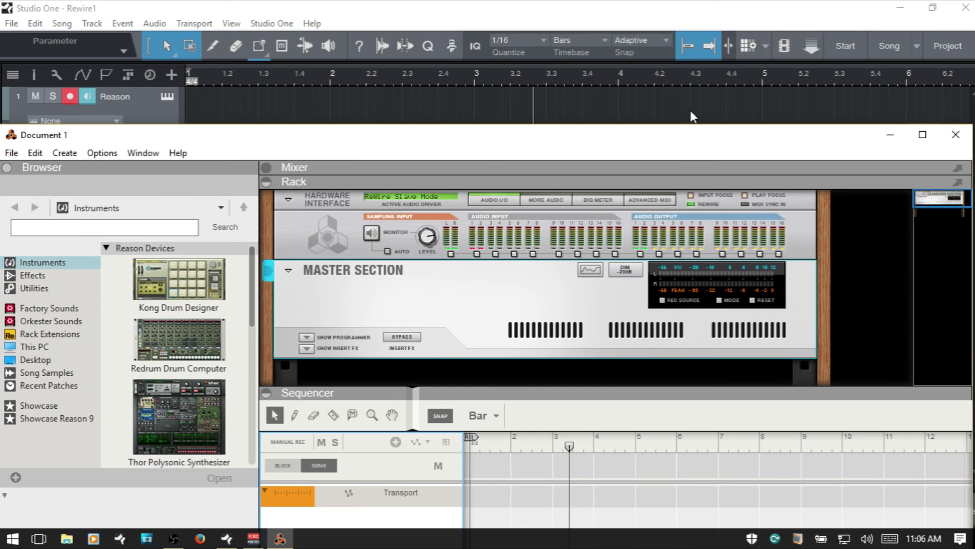
pyautogui.click(618, 81)
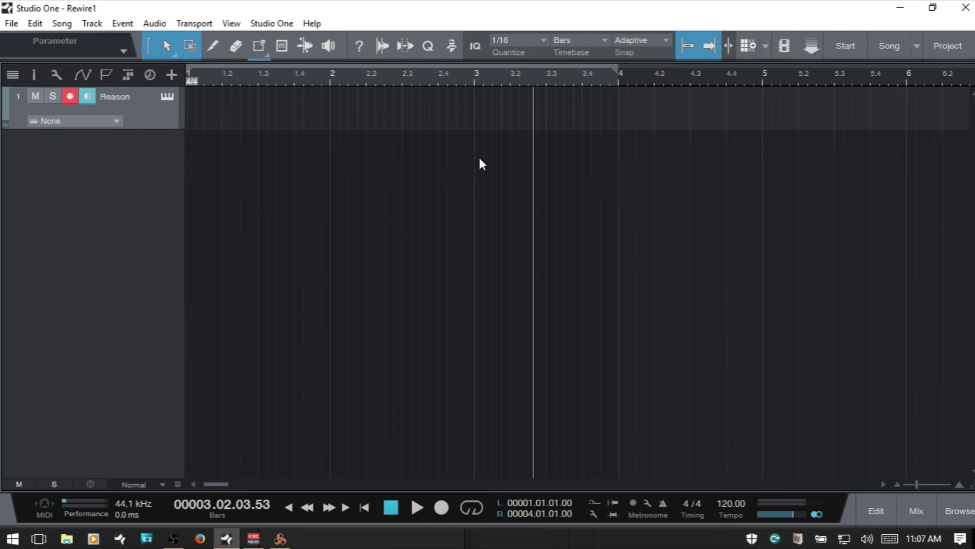
pyautogui.click(471, 508)
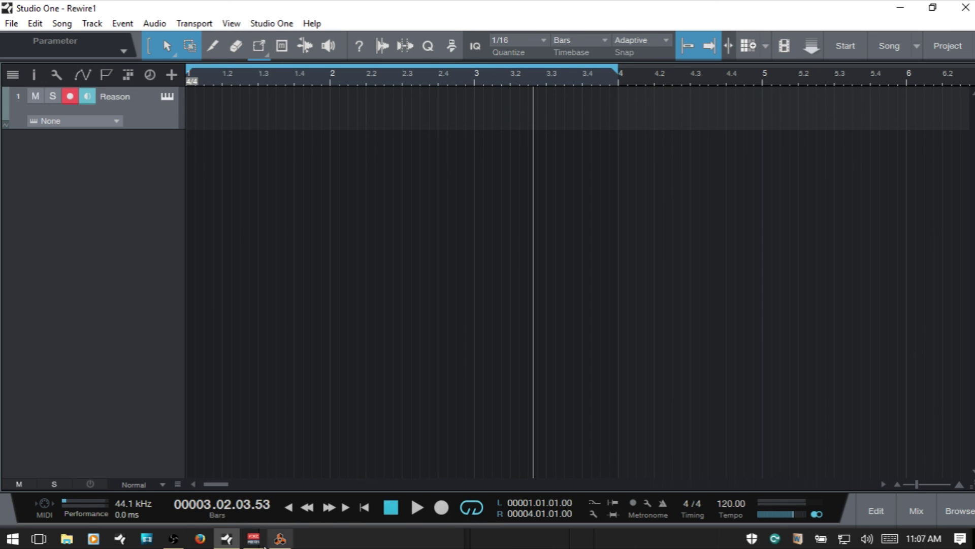
pyautogui.click(278, 539)
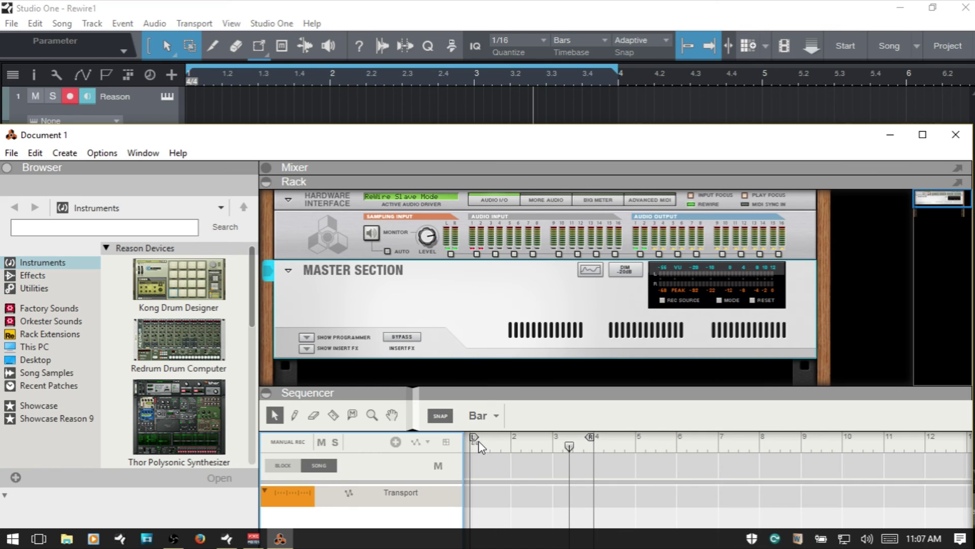
pyautogui.press('space')
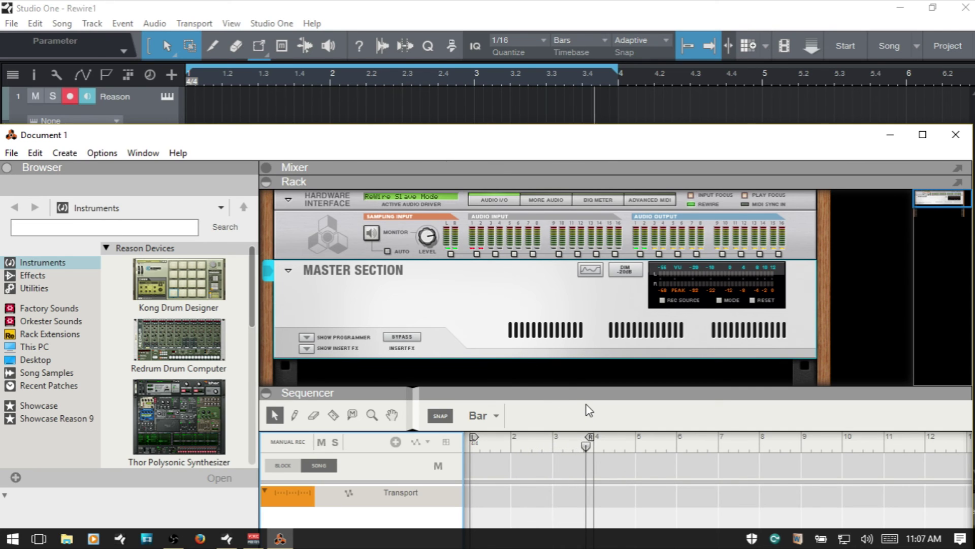
pyautogui.press('space')
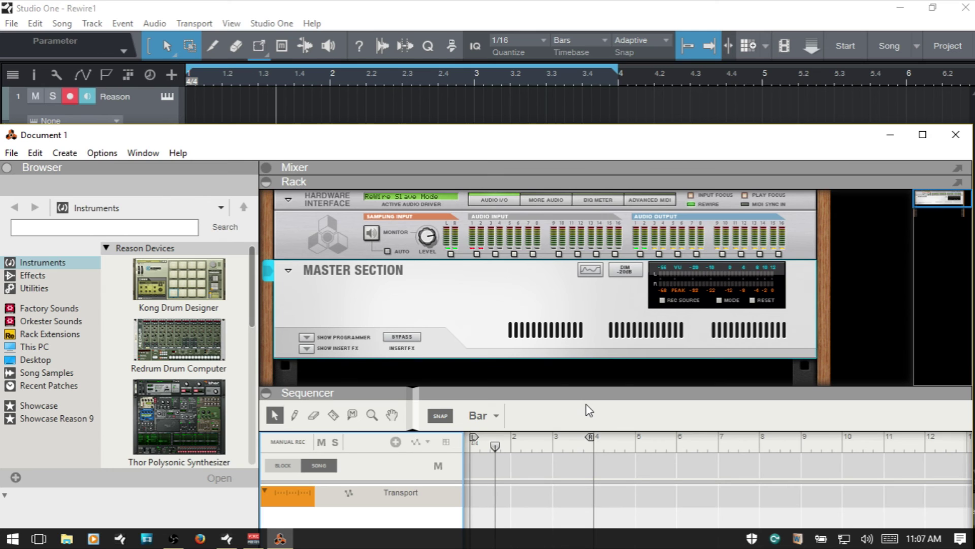
# Step: Enlarge track 1 to show its routing and assign it to the Reason instrument
pyautogui.click(891, 137)
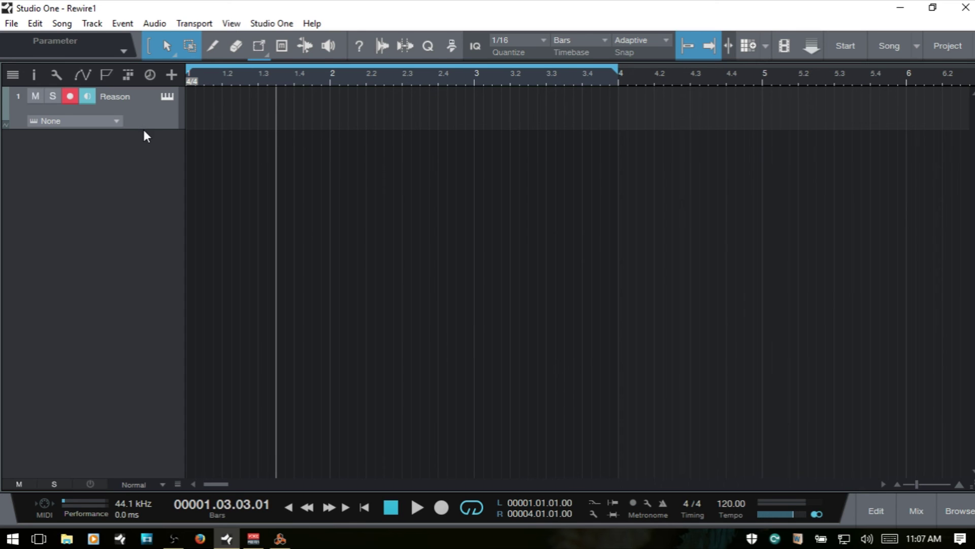
pyautogui.moveTo(146, 128); pyautogui.dragTo(142, 192)
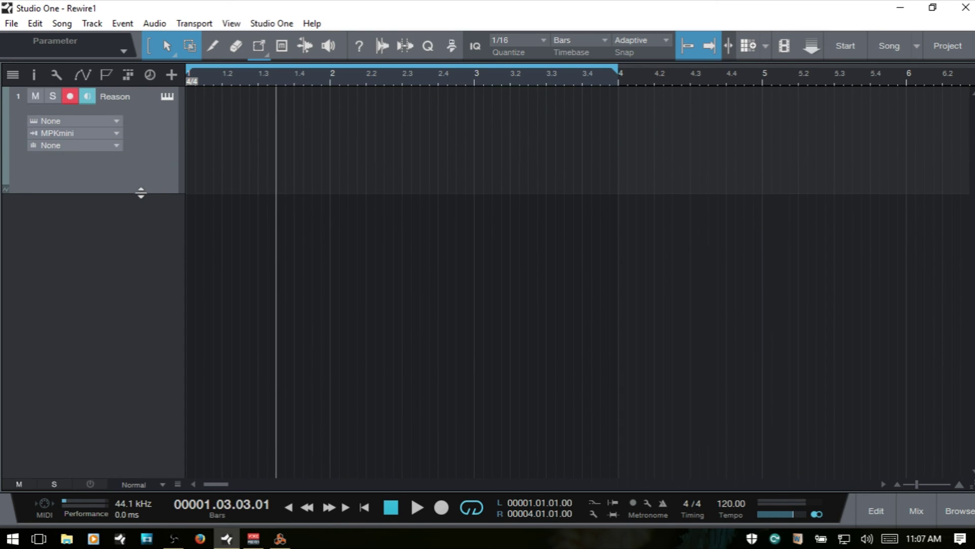
pyautogui.click(115, 120)
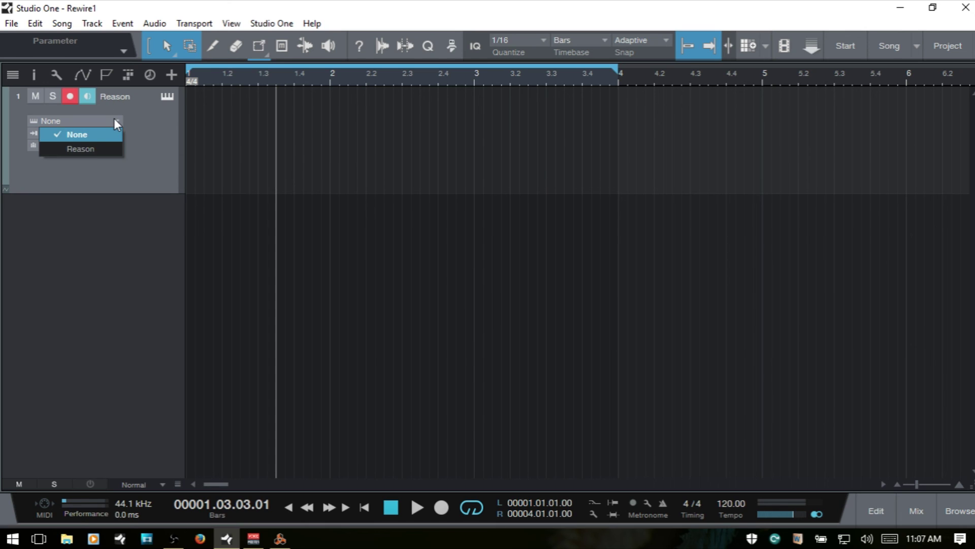
pyautogui.click(92, 150)
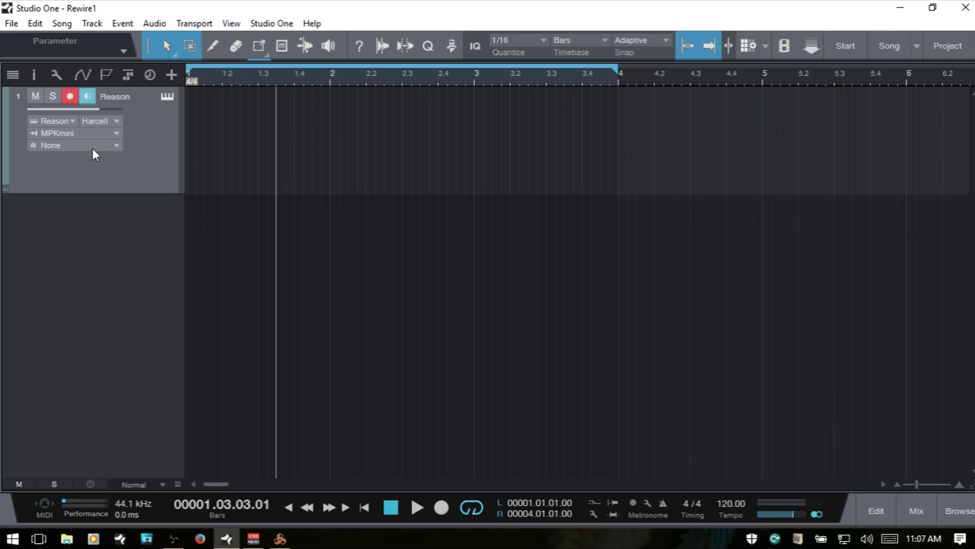
# Step: Leave the Reason device target unchanged and bring Reason's Document 1 window forward
pyautogui.click(117, 122)
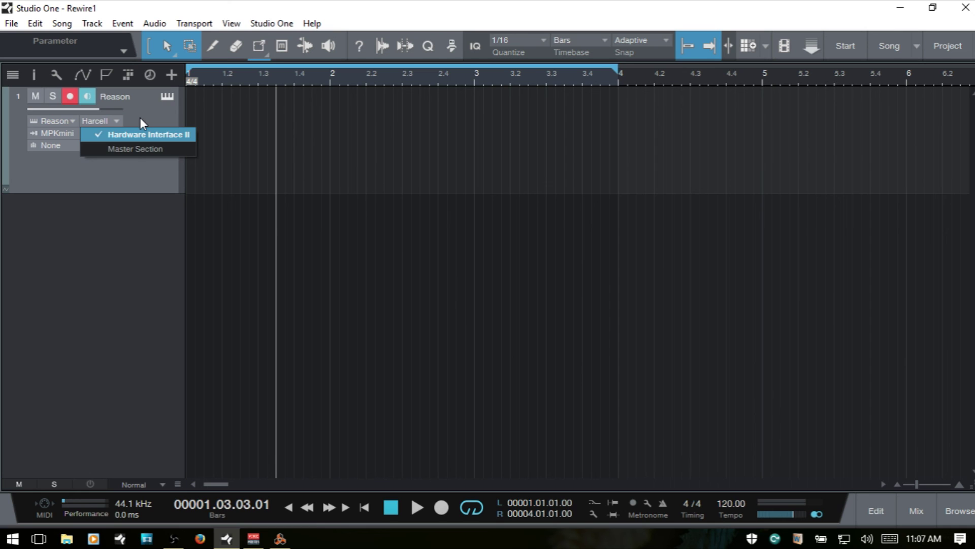
pyautogui.click(140, 118)
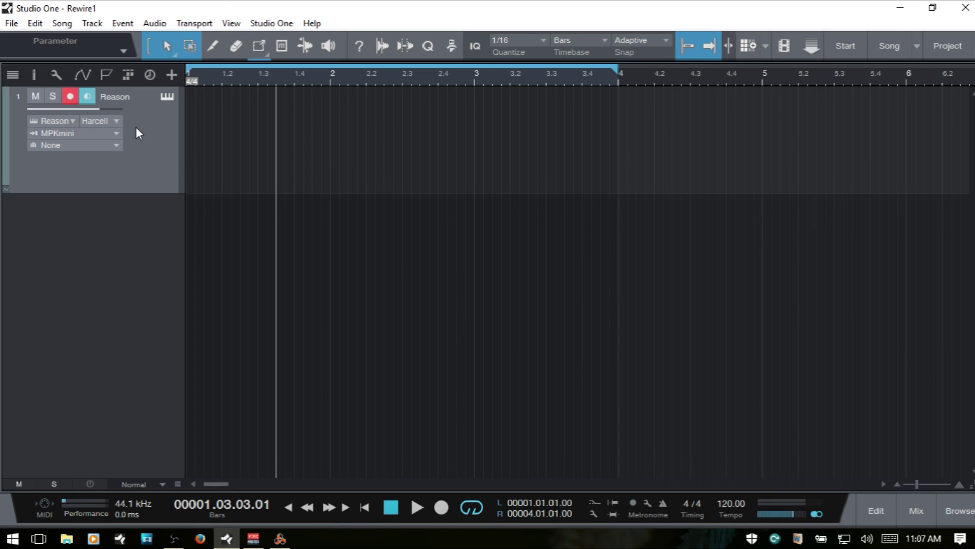
pyautogui.click(280, 538)
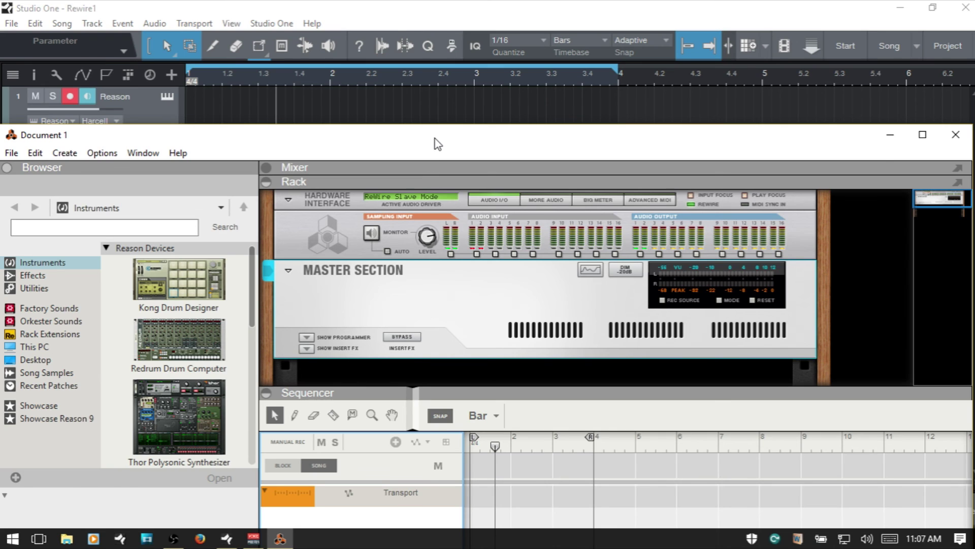
# Step: Collapse Reason's sequencer and add a Malström synth with the Vesper patch to the rack
pyautogui.moveTo(438, 143); pyautogui.dragTo(452, 56)
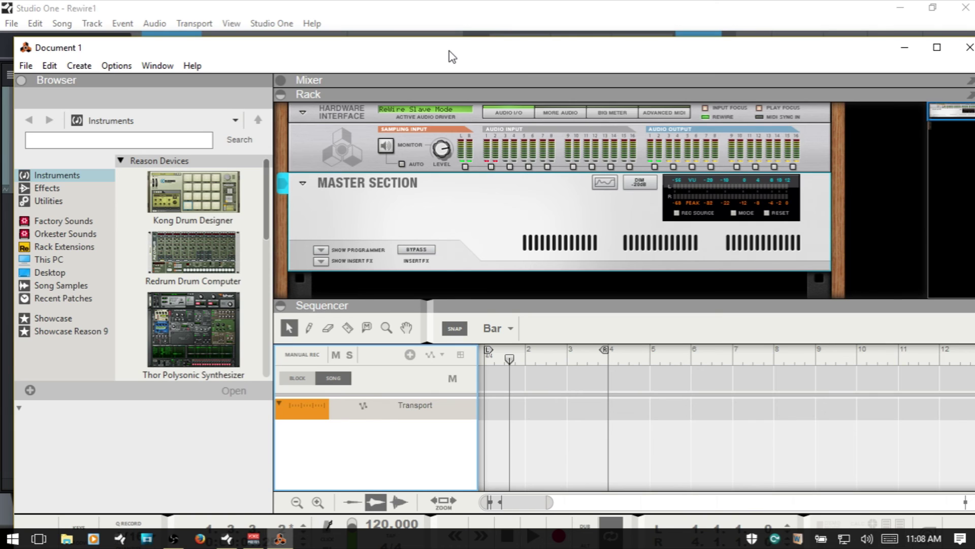
pyautogui.click(281, 305)
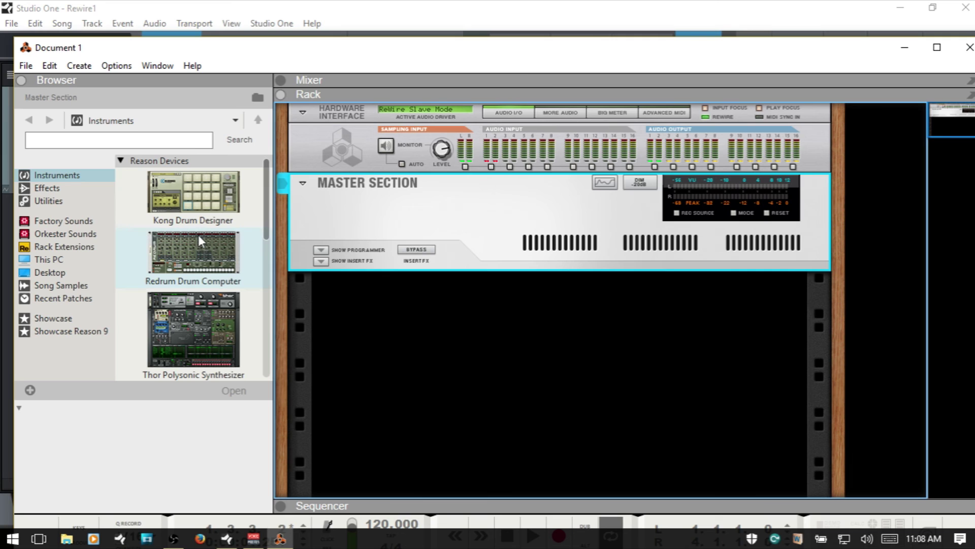
pyautogui.scroll(-5, 200, 235)
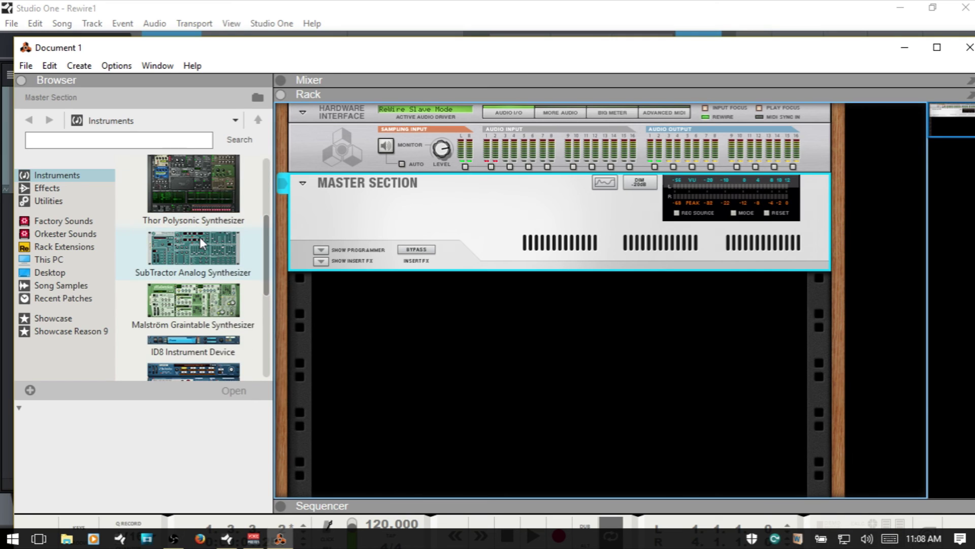
pyautogui.moveTo(181, 261)
pyautogui.mouseDown()
pyautogui.moveTo(194, 278)
pyautogui.moveTo(418, 337)
pyautogui.moveTo(297, 304)
pyautogui.moveTo(408, 350)
pyautogui.moveTo(451, 350)
pyautogui.mouseUp()
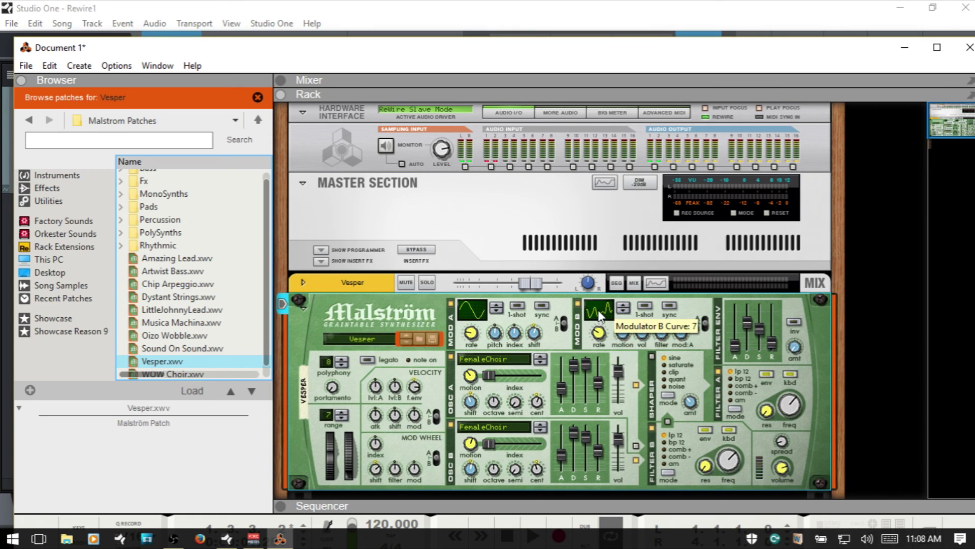
# Step: View the rack's rear cabling and unfold the Vesper mix channel strip
pyautogui.press('Tab')
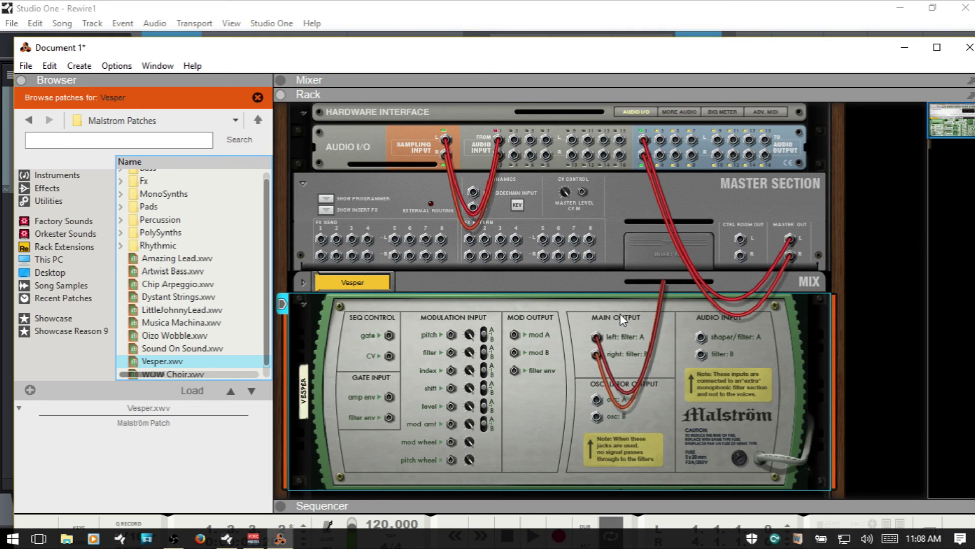
pyautogui.moveTo(545, 46); pyautogui.dragTo(541, 27)
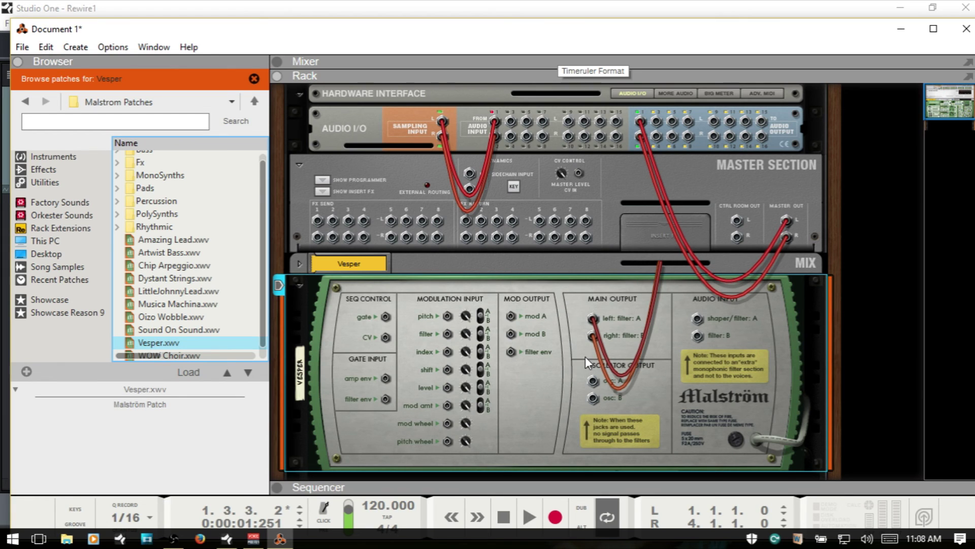
pyautogui.click(298, 262)
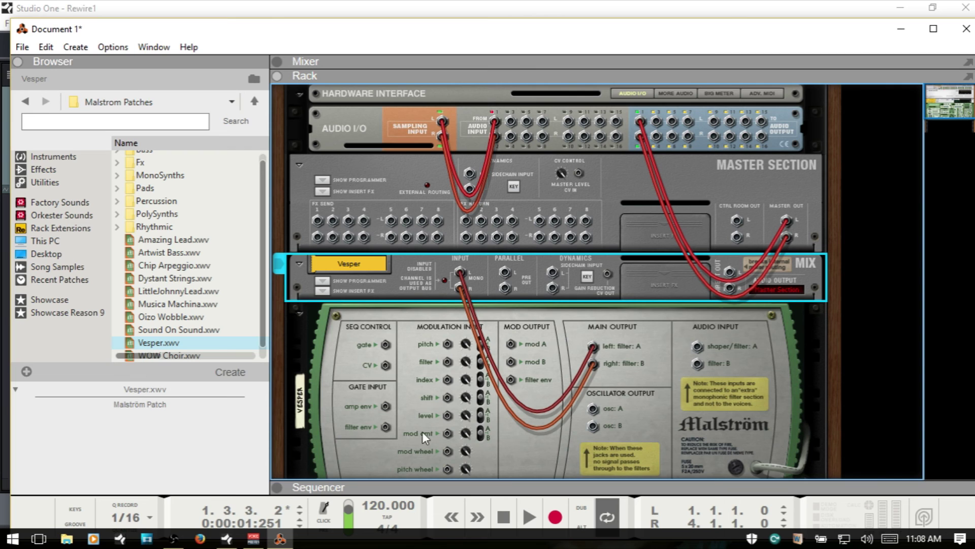
pyautogui.click(226, 538)
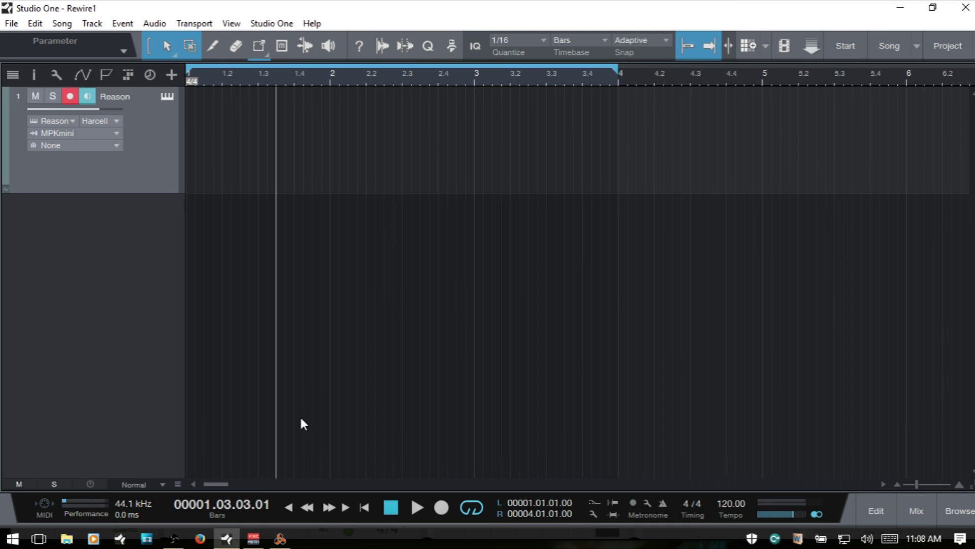
# Step: Show the mix console with F3 and point the Reason track at the Vesper device
pyautogui.press('F3')
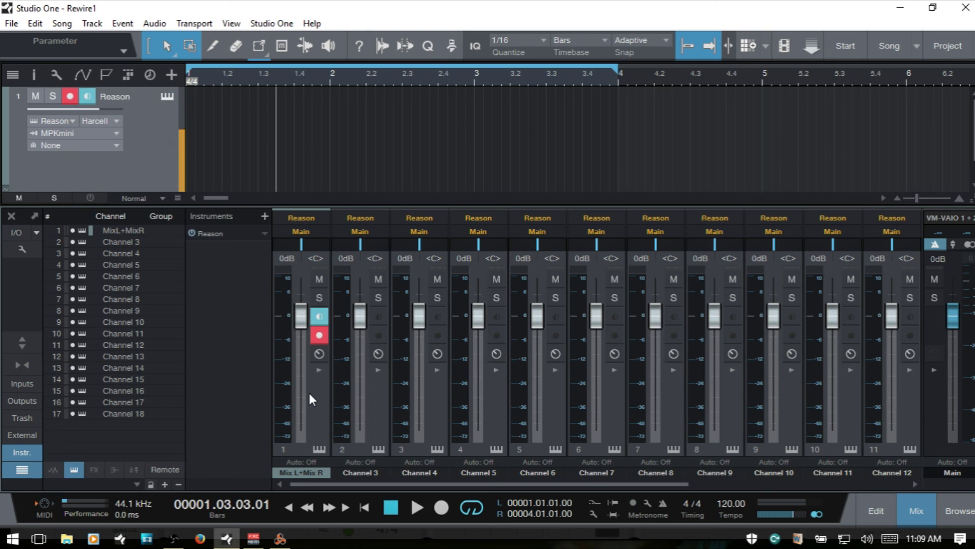
pyautogui.click(117, 120)
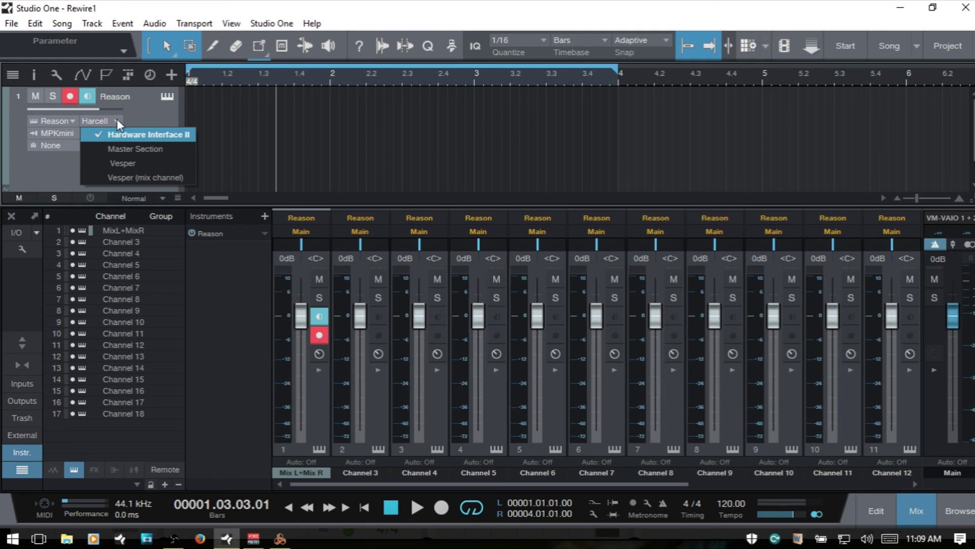
pyautogui.click(139, 164)
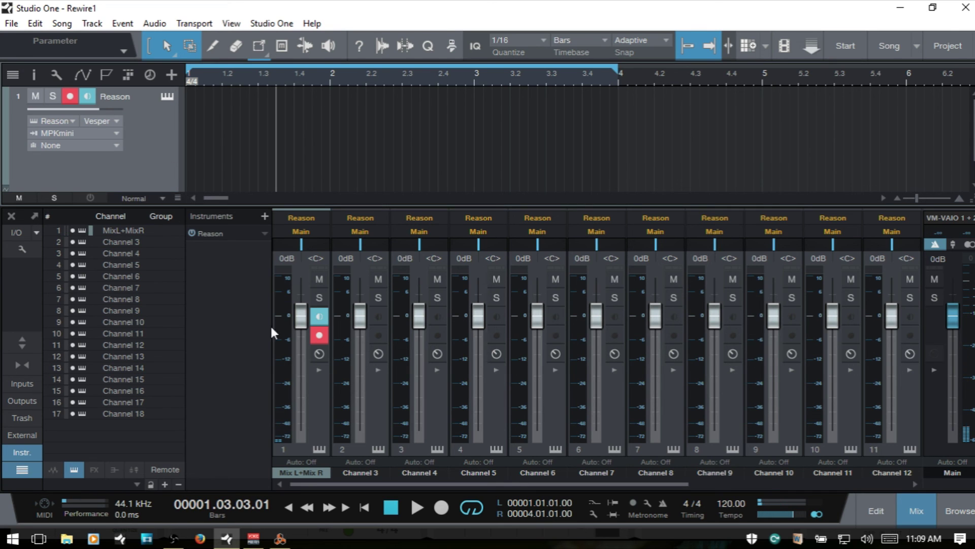
# Step: Flip Reason's rack between front and back to inspect Audio Output 1–2 cabling from the Master Section
pyautogui.click(319, 449)
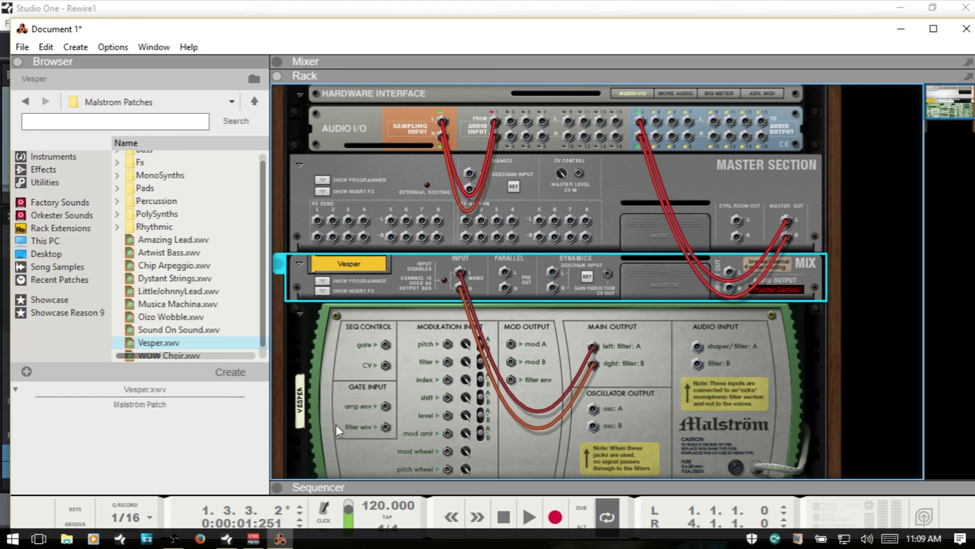
pyautogui.press('Tab')
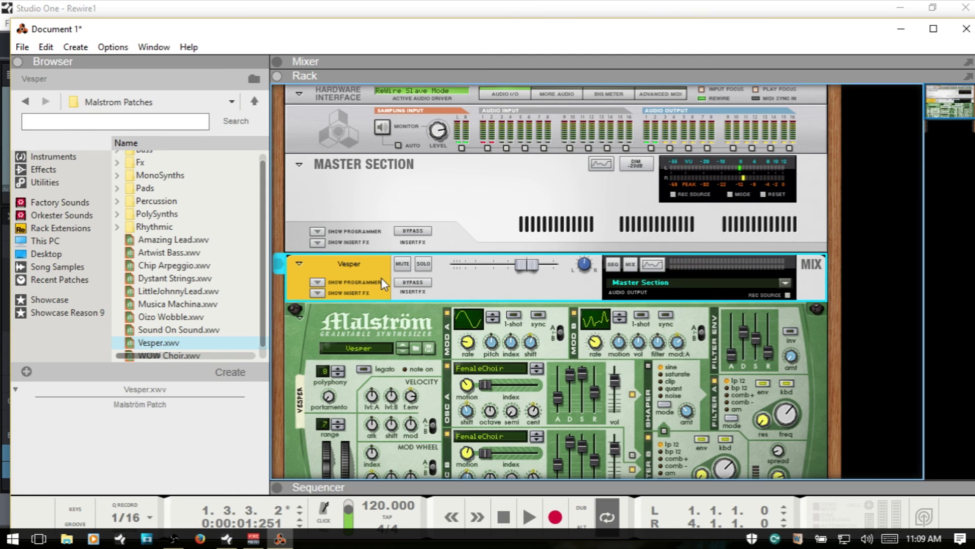
pyautogui.scroll(-1, 384, 283)
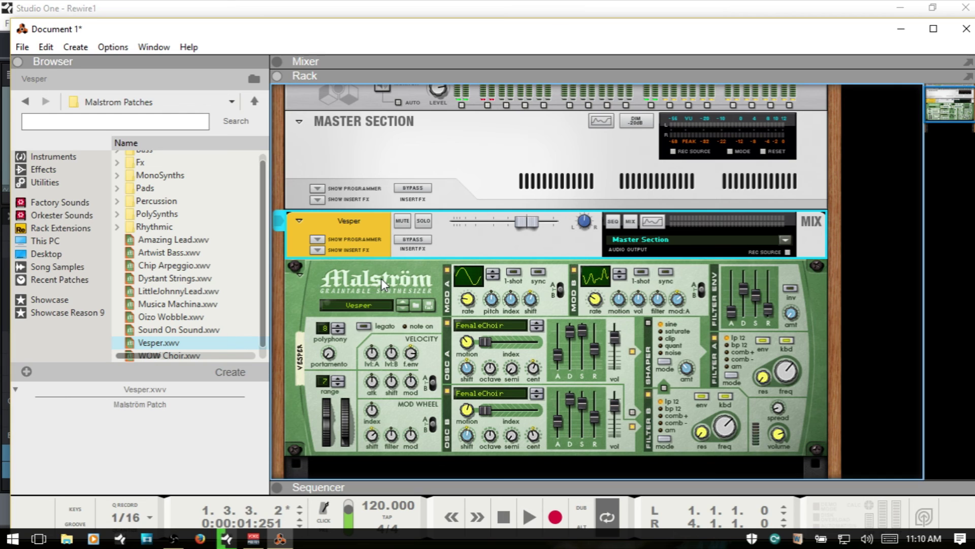
pyautogui.press('Tab')
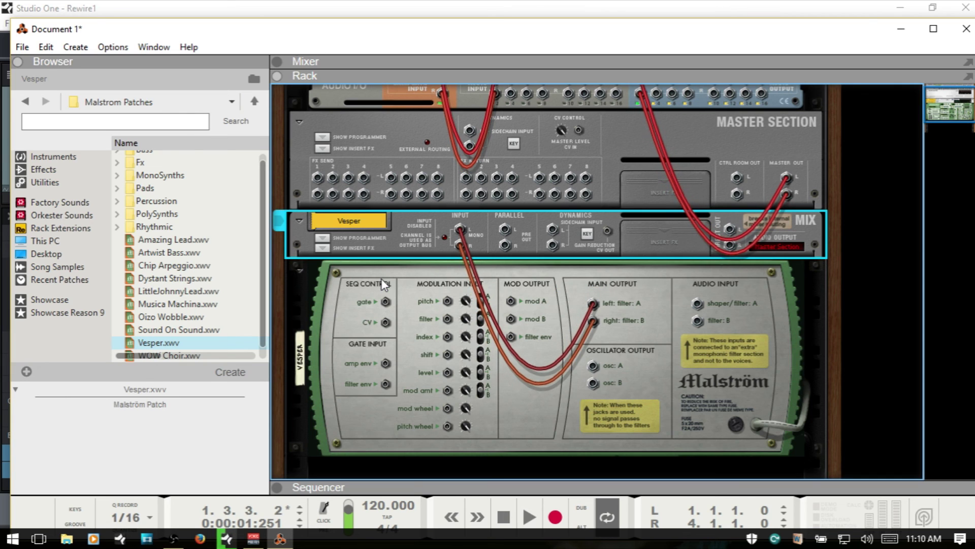
pyautogui.scroll(1, 681, 260)
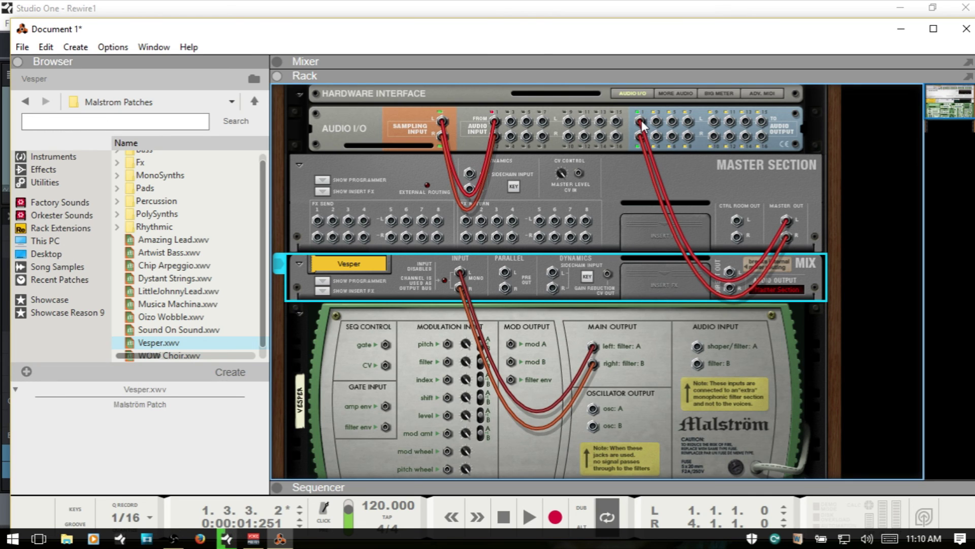
pyautogui.press('Tab')
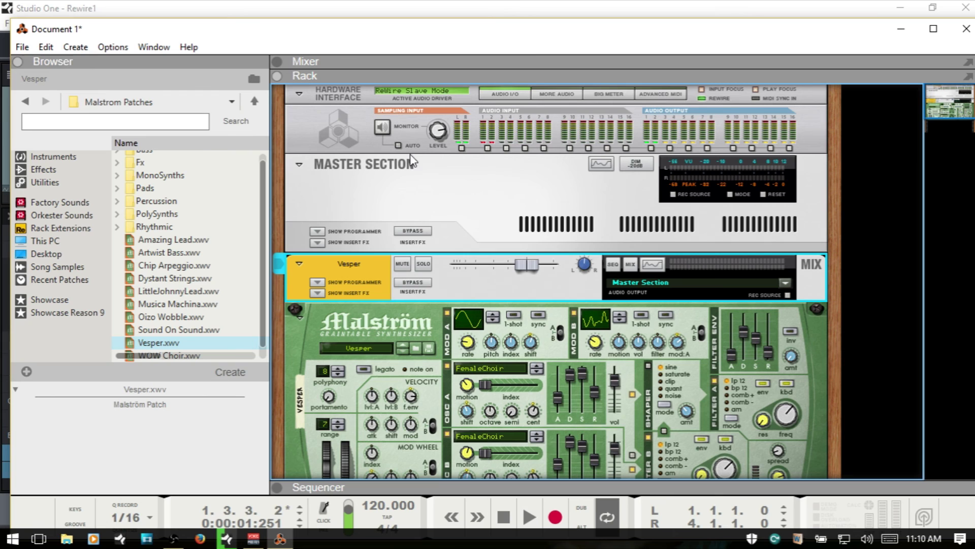
pyautogui.press('Tab')
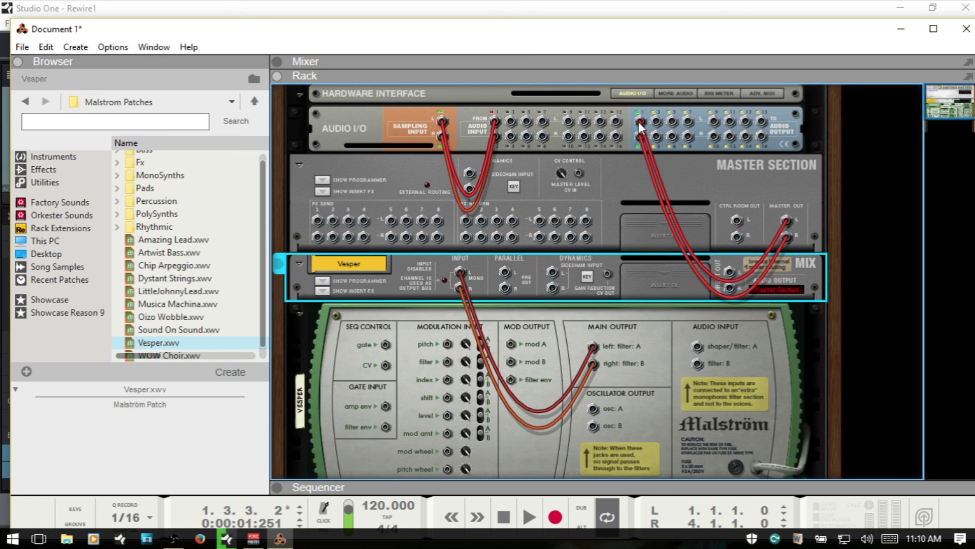
pyautogui.moveTo(641, 127)
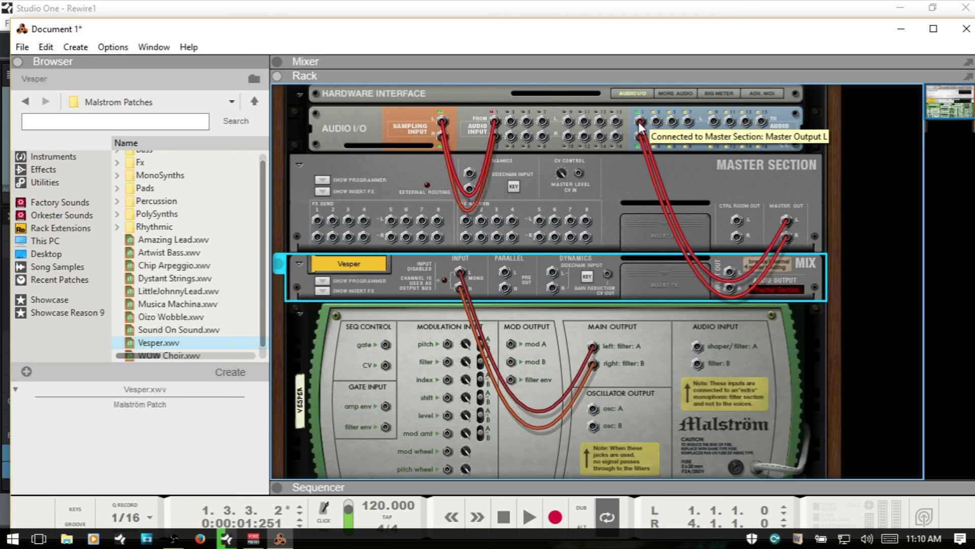
# Step: Unplug the Master Section from Audio Outputs 1–2 and patch Vesper's Direct Out L/R into them
pyautogui.moveTo(642, 126); pyautogui.dragTo(623, 177)
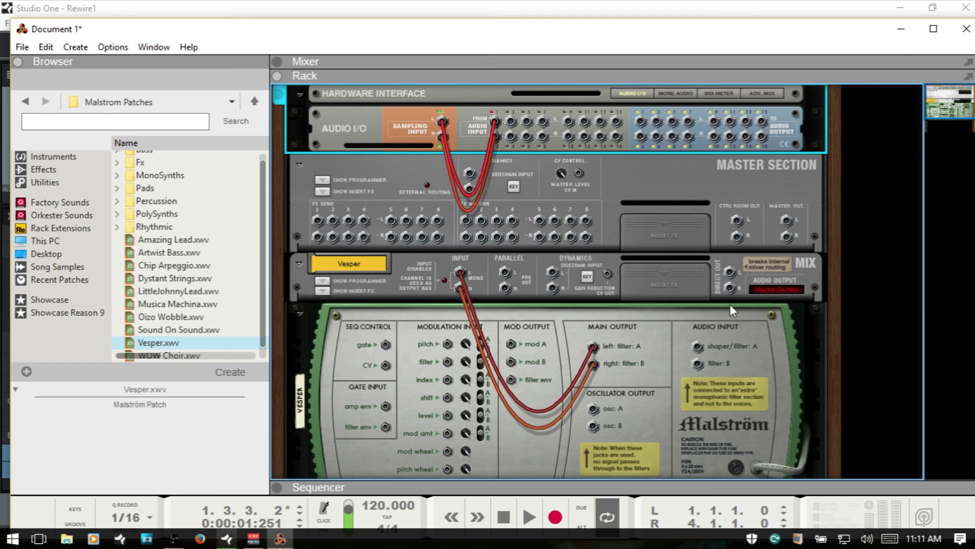
pyautogui.click(726, 273)
pyautogui.moveTo(727, 272); pyautogui.dragTo(641, 123)
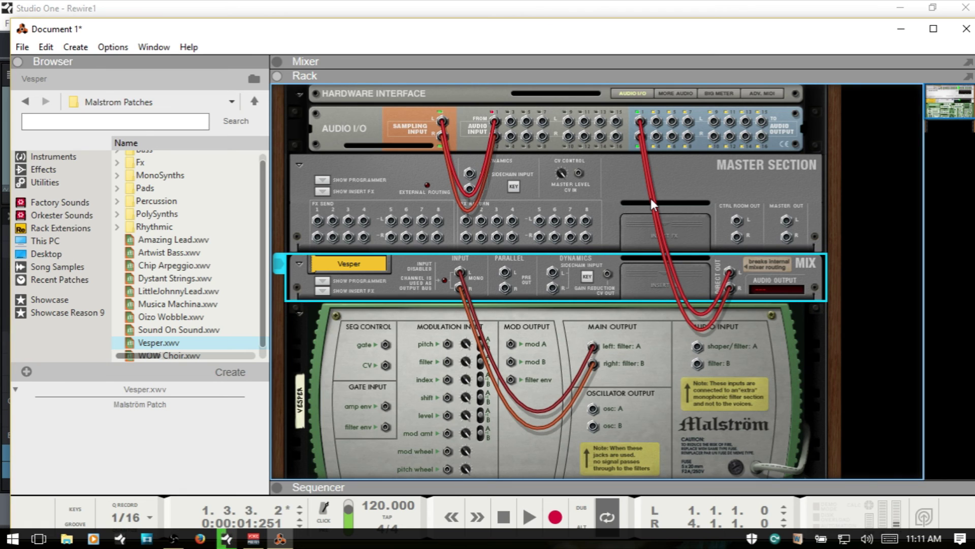
pyautogui.press('Tab')
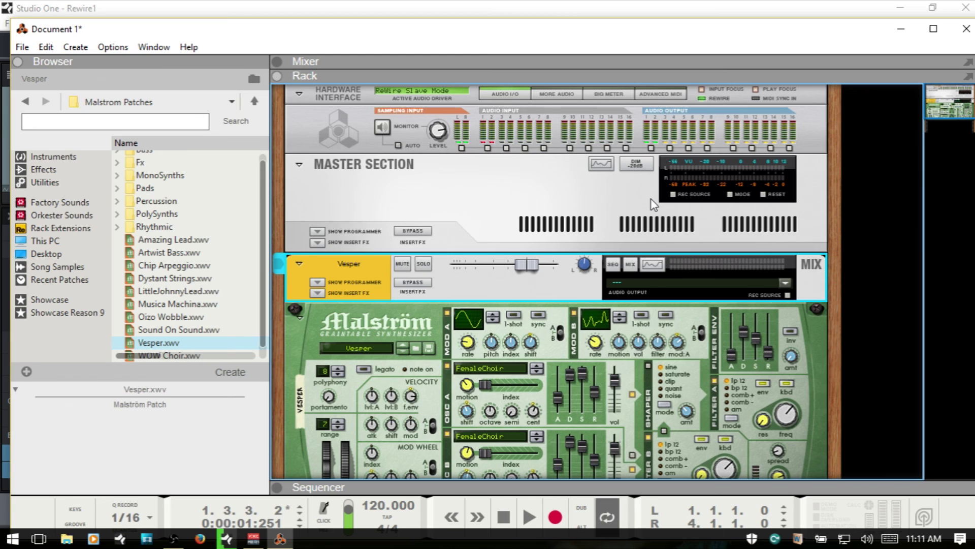
pyautogui.press('Tab')
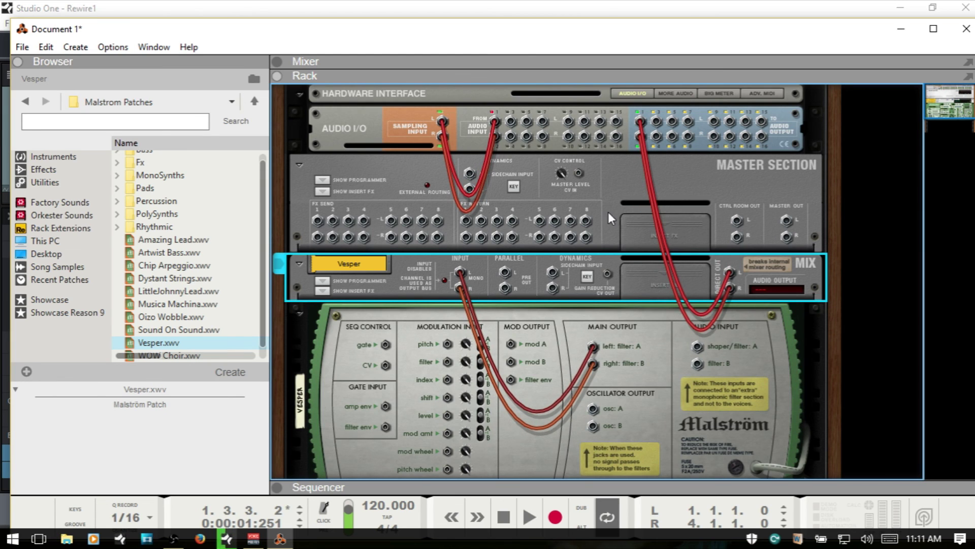
pyautogui.scroll(-4, 594, 208)
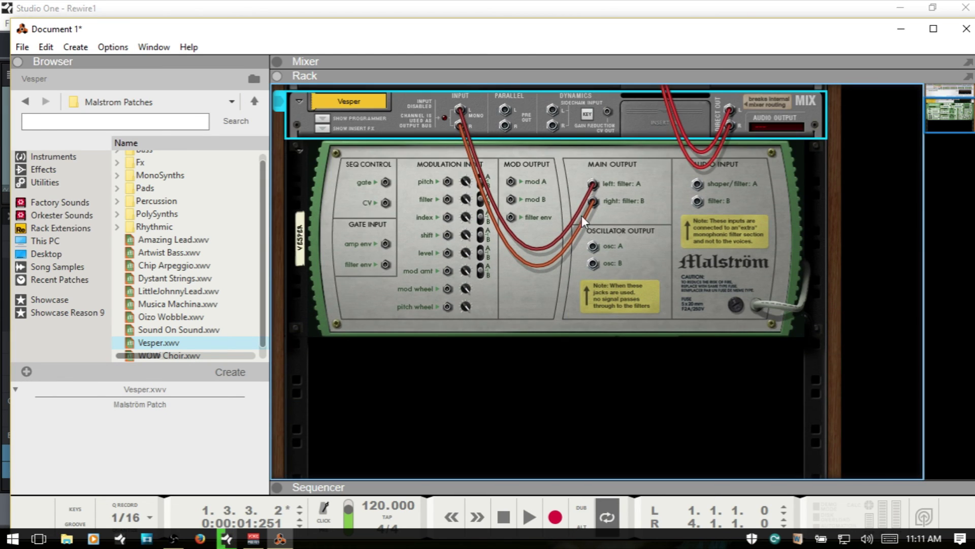
# Step: Add a Thor synth loaded with Epic Poly below the Malström in the rack
pyautogui.click(53, 158)
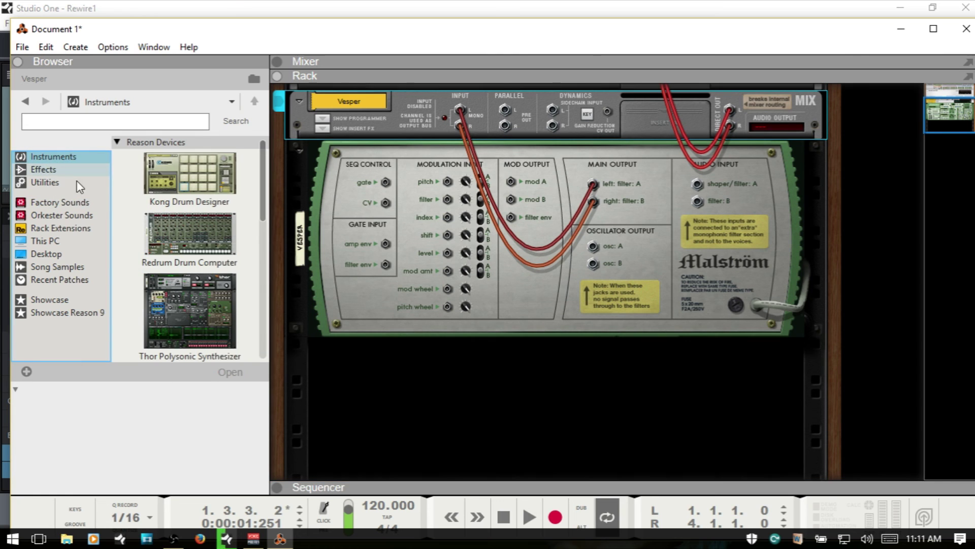
pyautogui.scroll(-3, 147, 221)
pyautogui.moveTo(176, 216)
pyautogui.mouseDown()
pyautogui.moveTo(320, 385)
pyautogui.moveTo(409, 399)
pyautogui.moveTo(292, 336)
pyautogui.moveTo(409, 390)
pyautogui.mouseUp()
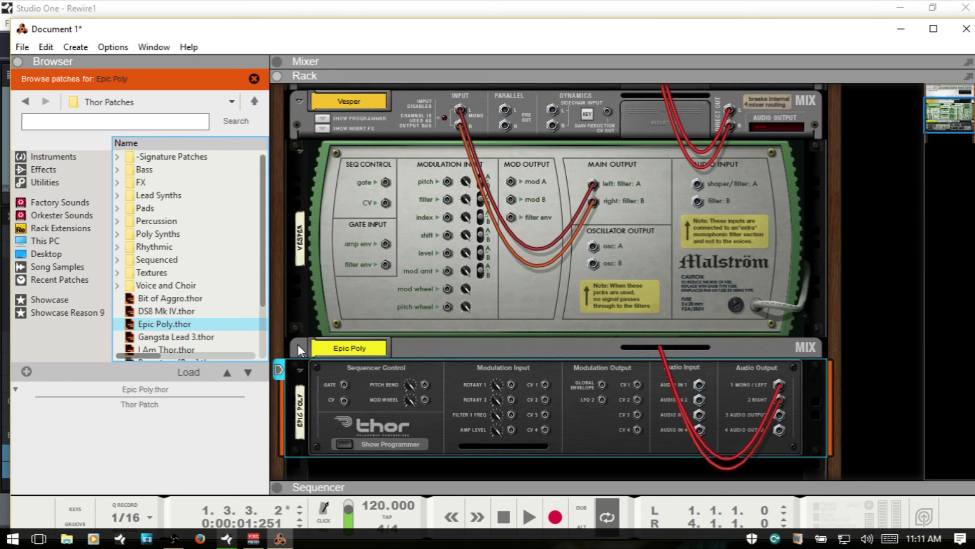
# Step: Wire Epic Poly's Direct Out L to the Audio I/O outputs and flip the rack to the front
pyautogui.click(299, 347)
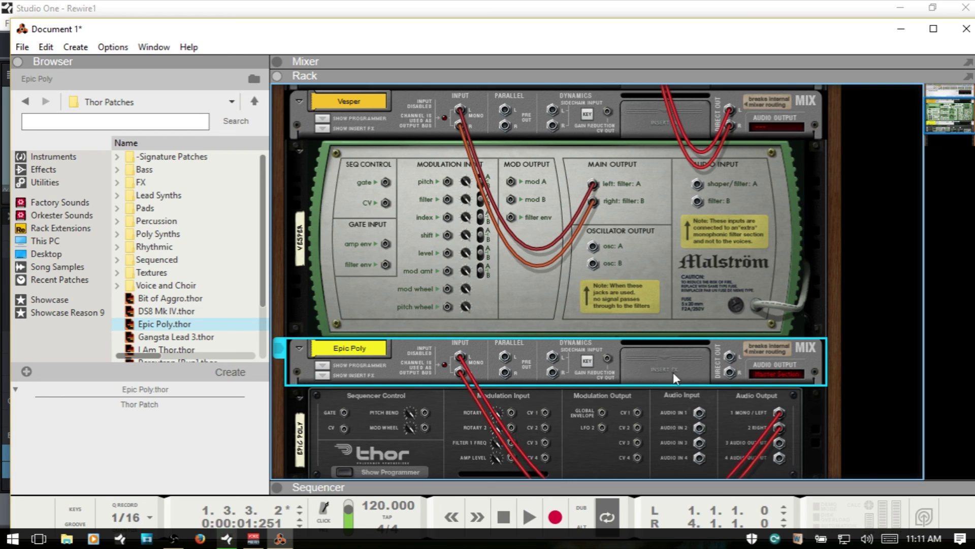
pyautogui.moveTo(729, 356); pyautogui.dragTo(657, 127)
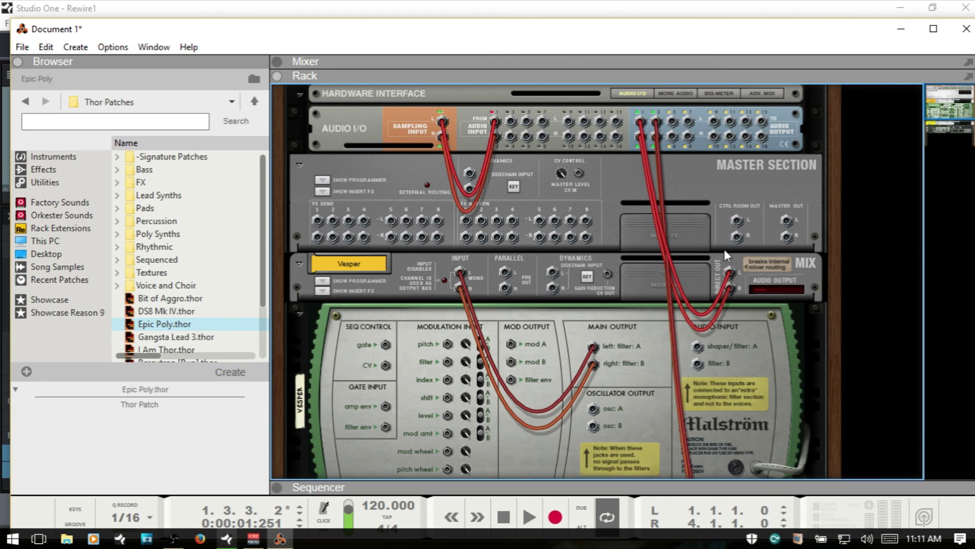
pyautogui.press('Tab')
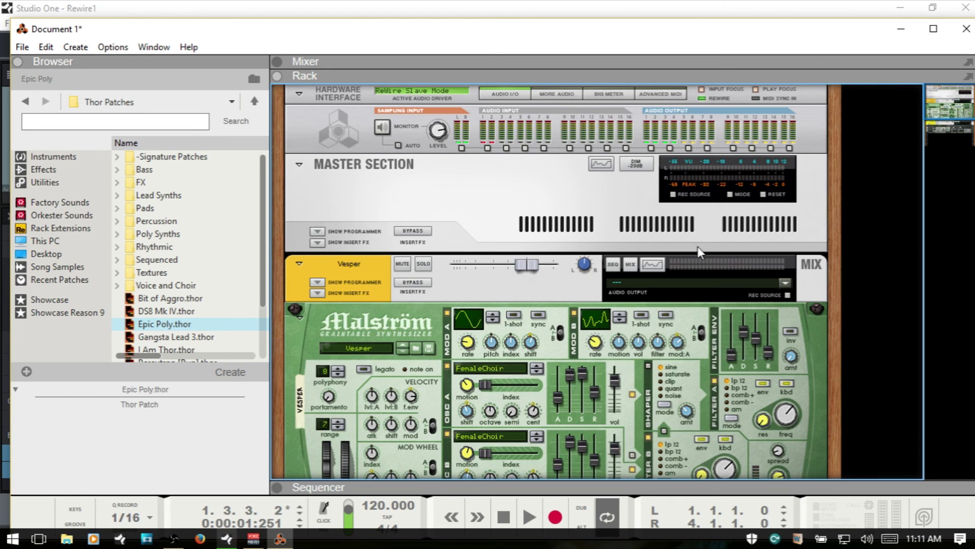
pyautogui.scroll(-5, 697, 245)
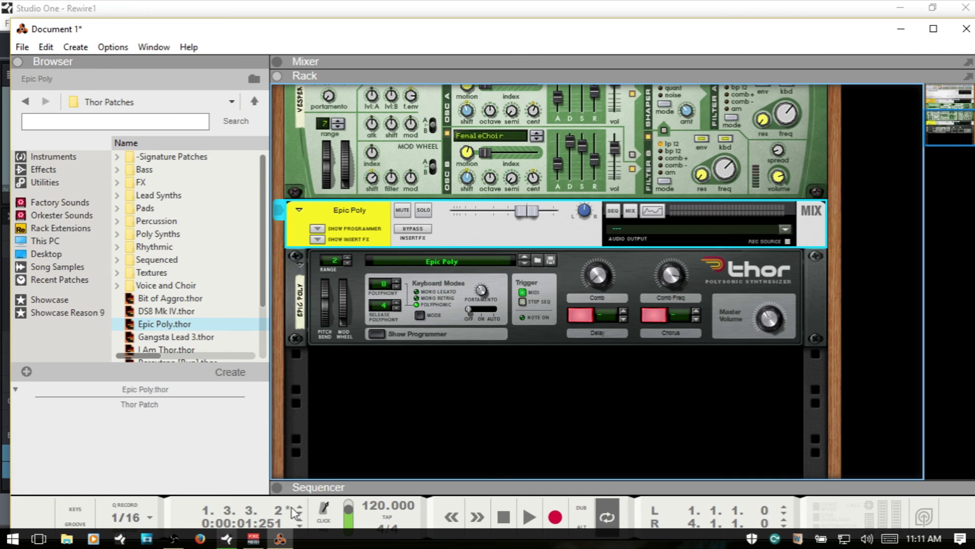
# Step: In Studio One, with the mixer hidden, add a new instrument track named Thor
pyautogui.hotkey('alt', 'Tab')
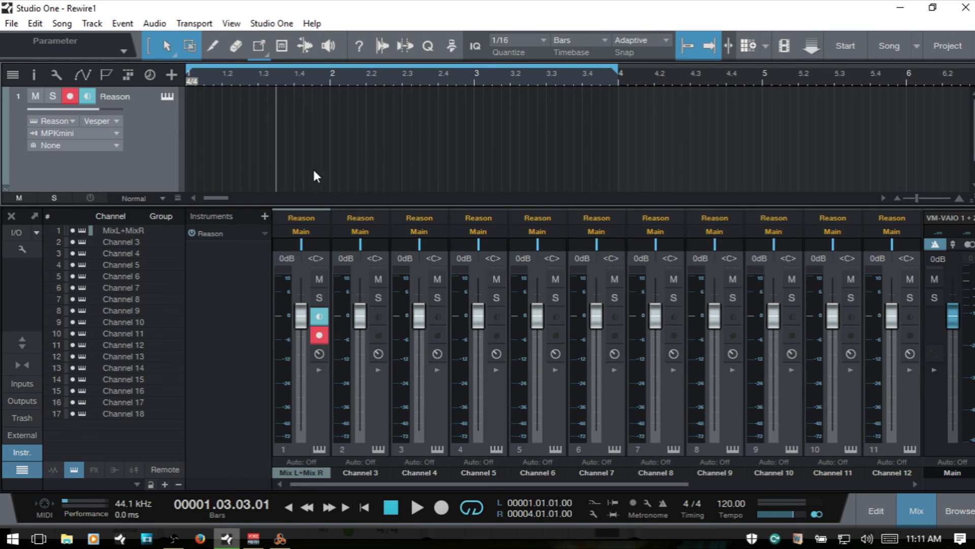
pyautogui.press('F3')
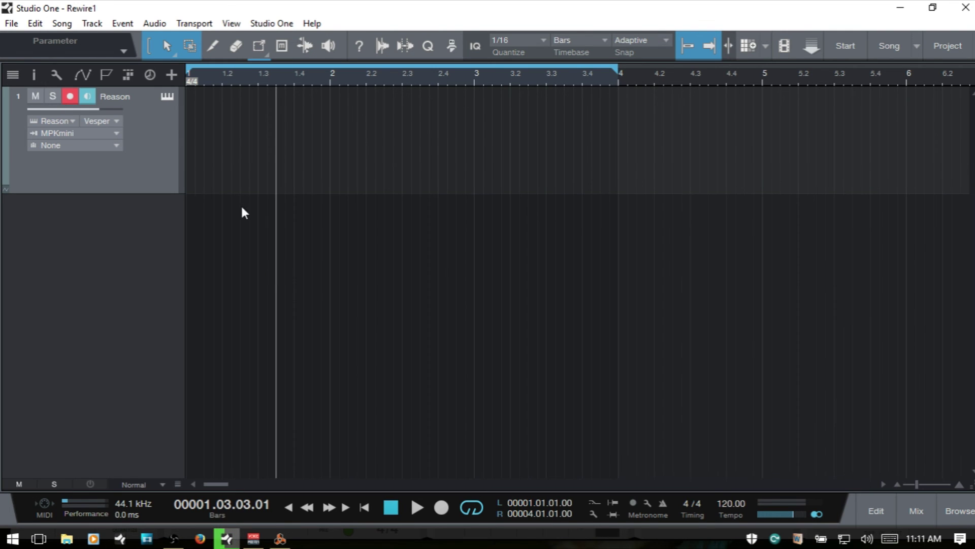
pyautogui.doubleClick(115, 269)
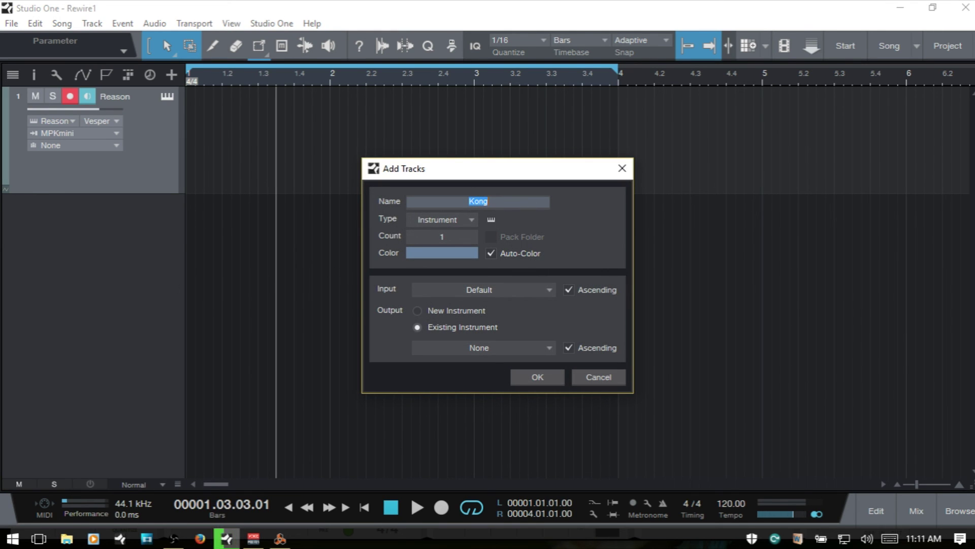
pyautogui.write('Thor')
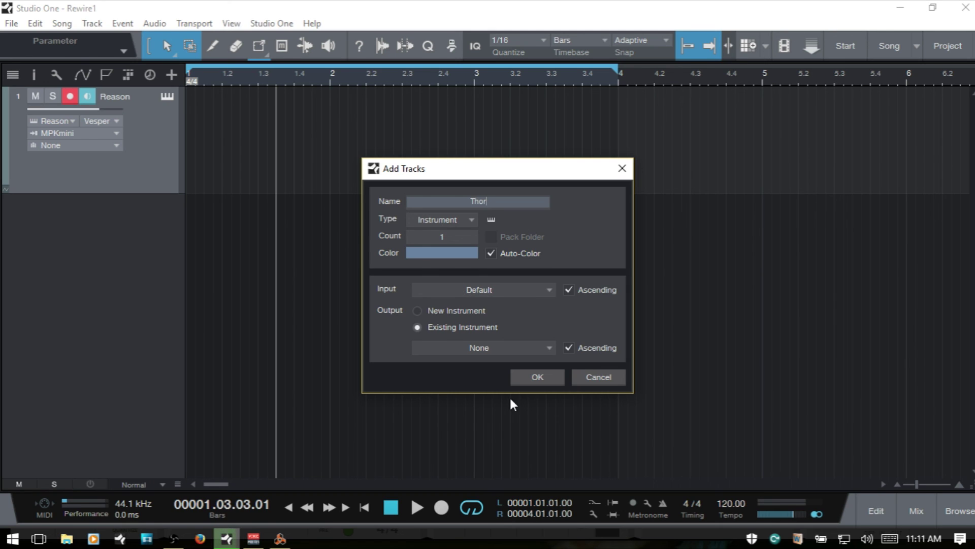
pyautogui.click(539, 377)
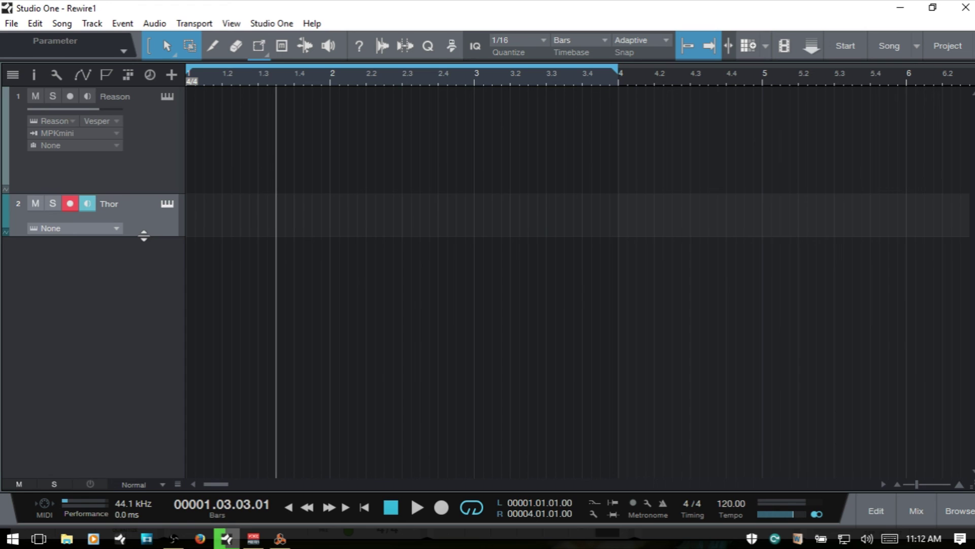
# Step: Set the Thor track's instrument to Reason > Epic Poly and bring the mixer back
pyautogui.moveTo(145, 235); pyautogui.dragTo(144, 305)
pyautogui.click(113, 228)
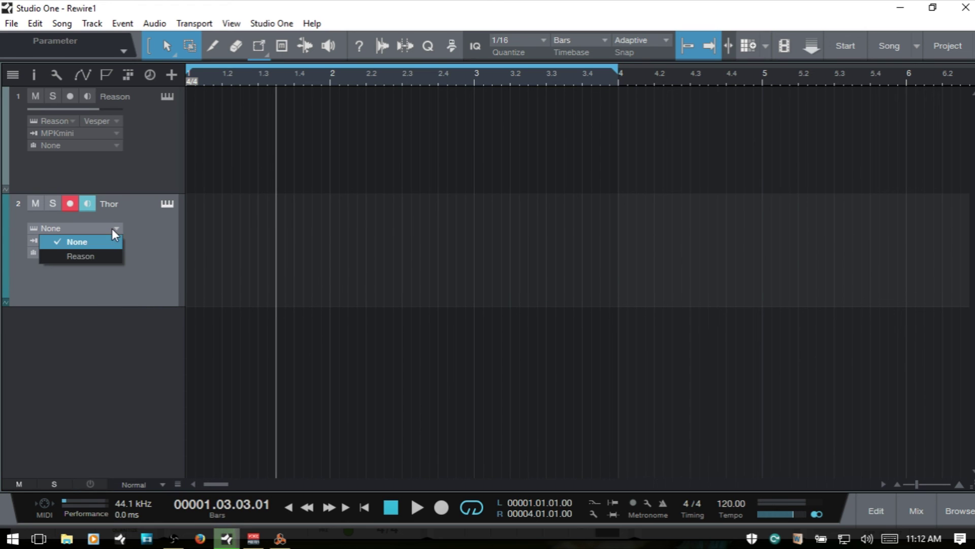
pyautogui.click(93, 256)
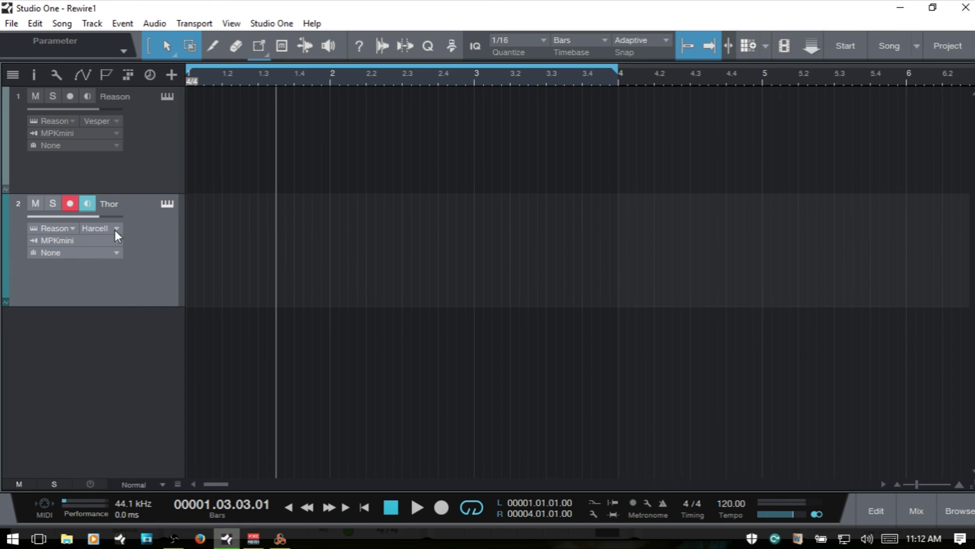
pyautogui.click(115, 228)
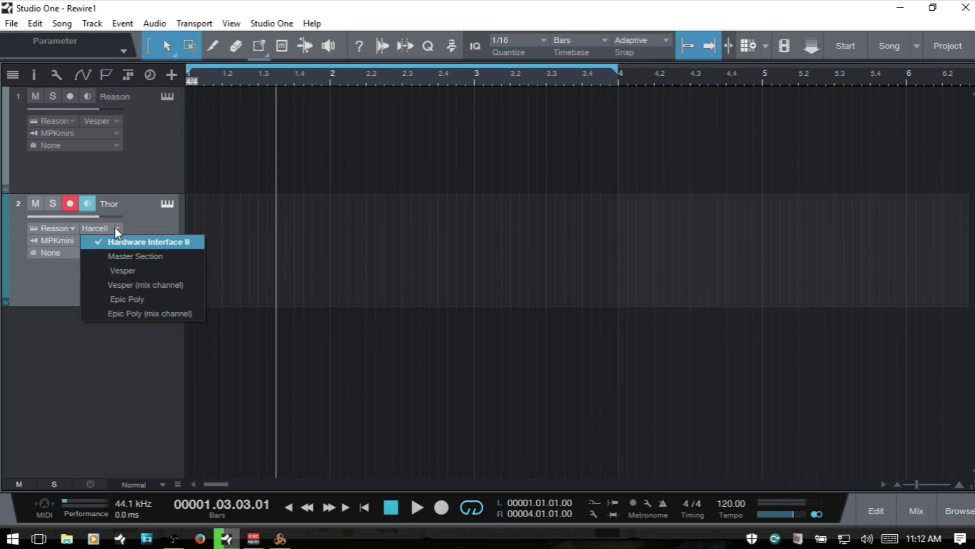
pyautogui.click(152, 300)
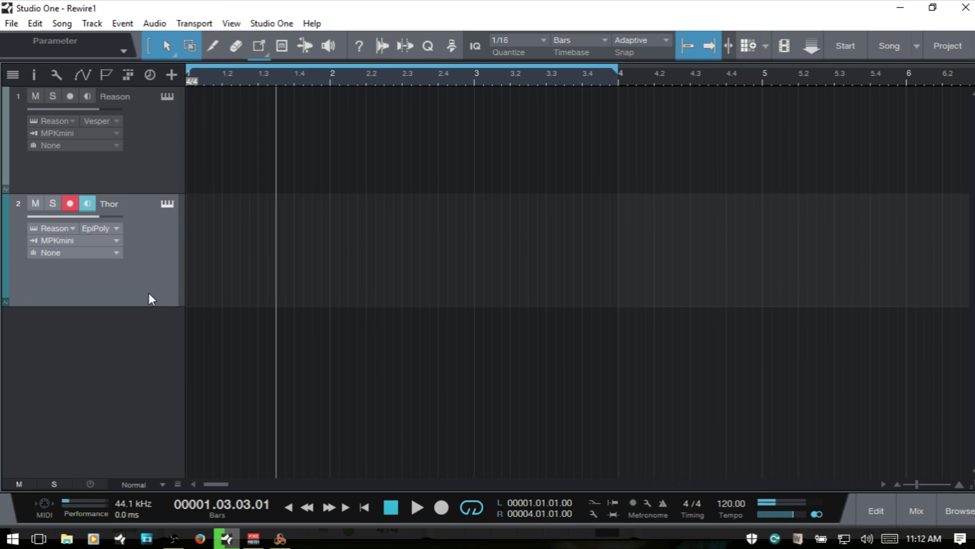
pyautogui.press('F3')
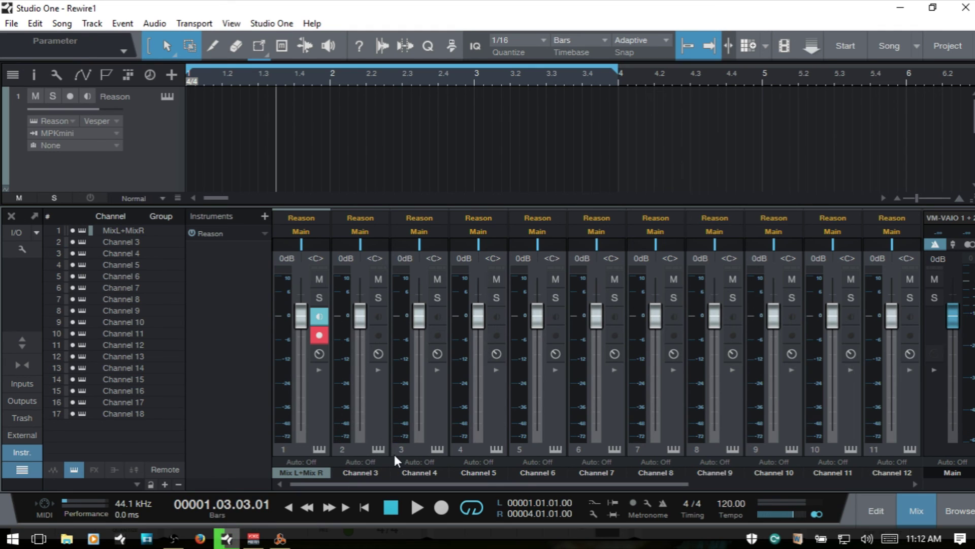
pyautogui.doubleClick(208, 232)
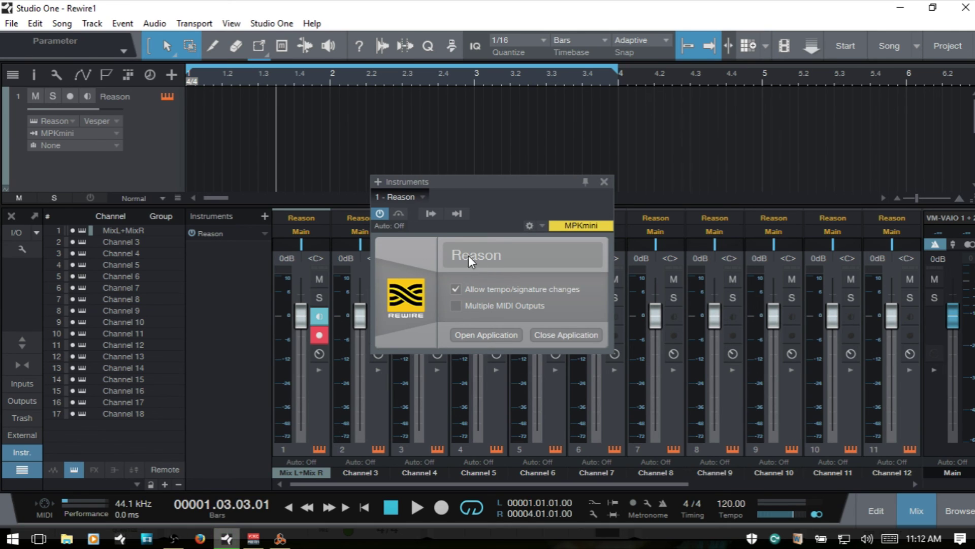
pyautogui.click(429, 213)
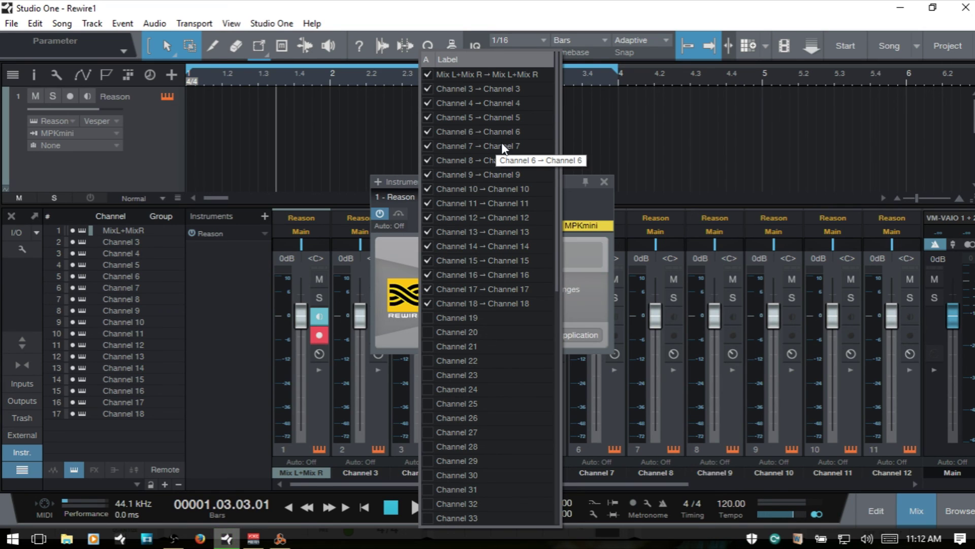
pyautogui.click(580, 201)
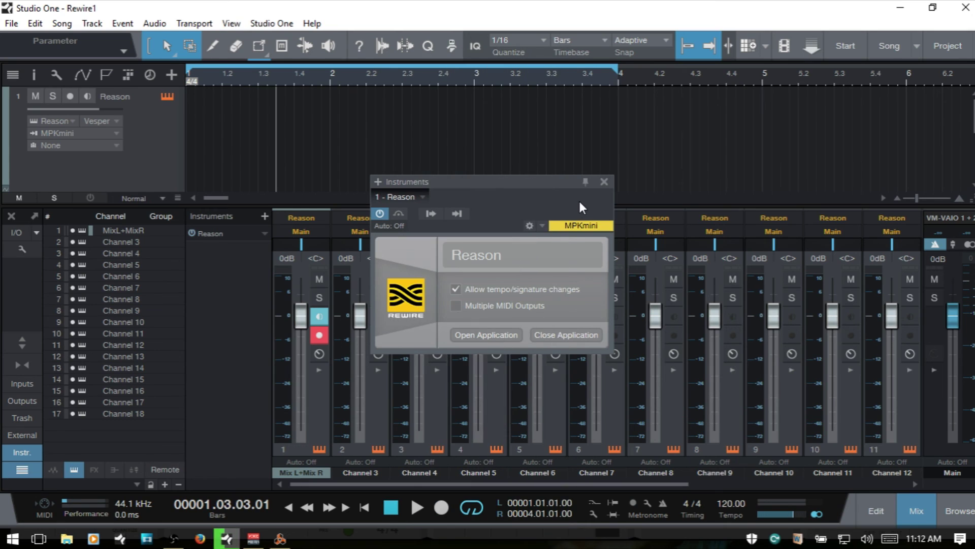
pyautogui.click(605, 181)
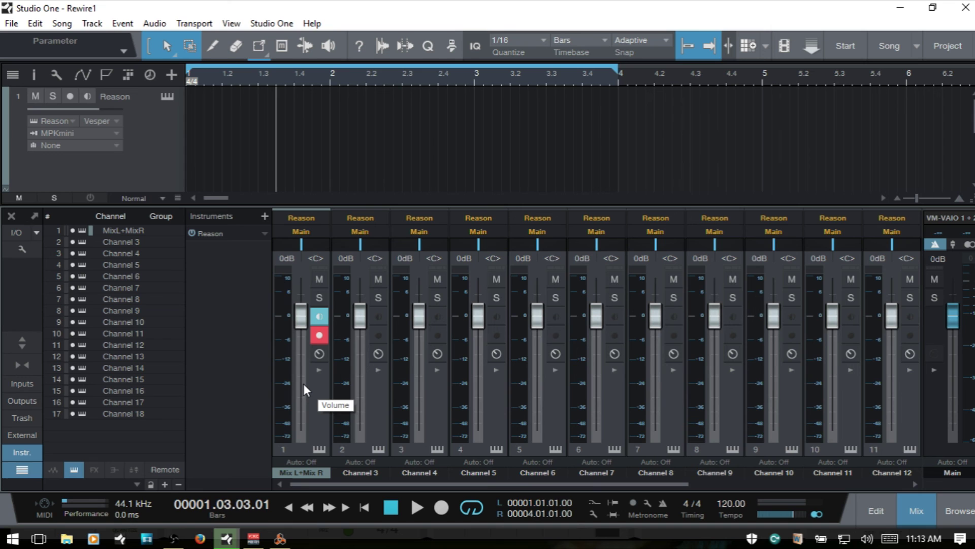
# Step: Add a Kong to Reason's rack below Thor, then delete it with its mix channel
pyautogui.click(286, 534)
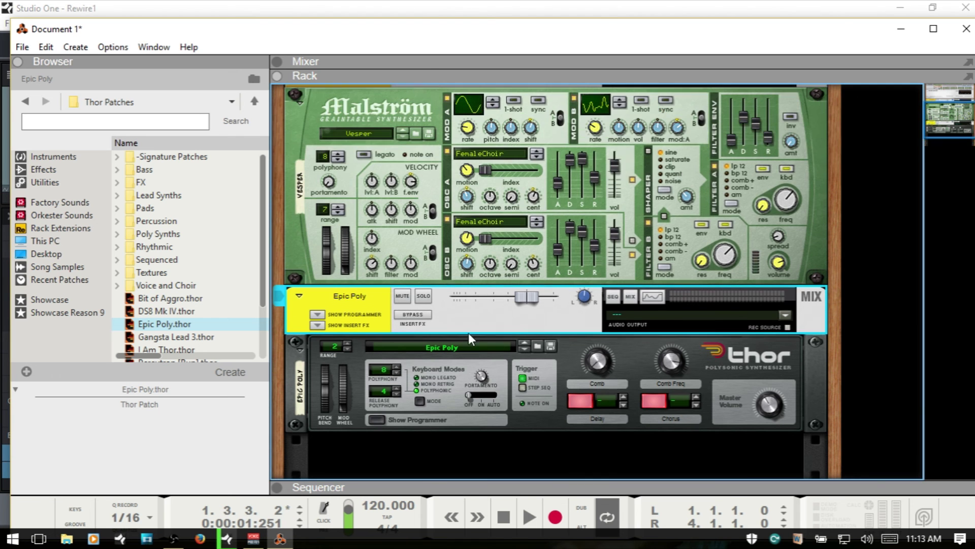
pyautogui.scroll(1, 468, 333)
pyautogui.scroll(-1, 470, 334)
pyautogui.scroll(-1, 469, 334)
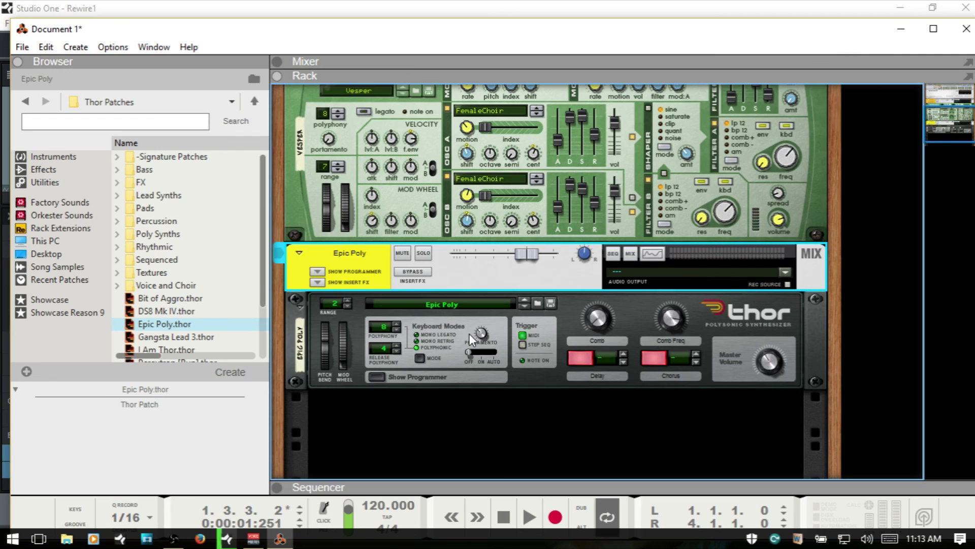
pyautogui.scroll(-1, 470, 333)
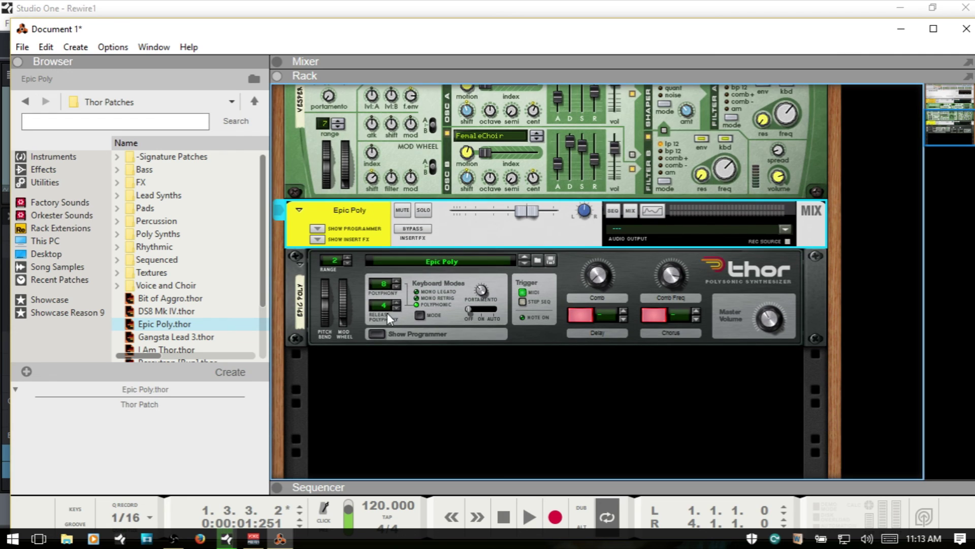
pyautogui.click(51, 157)
pyautogui.scroll(-4, 193, 218)
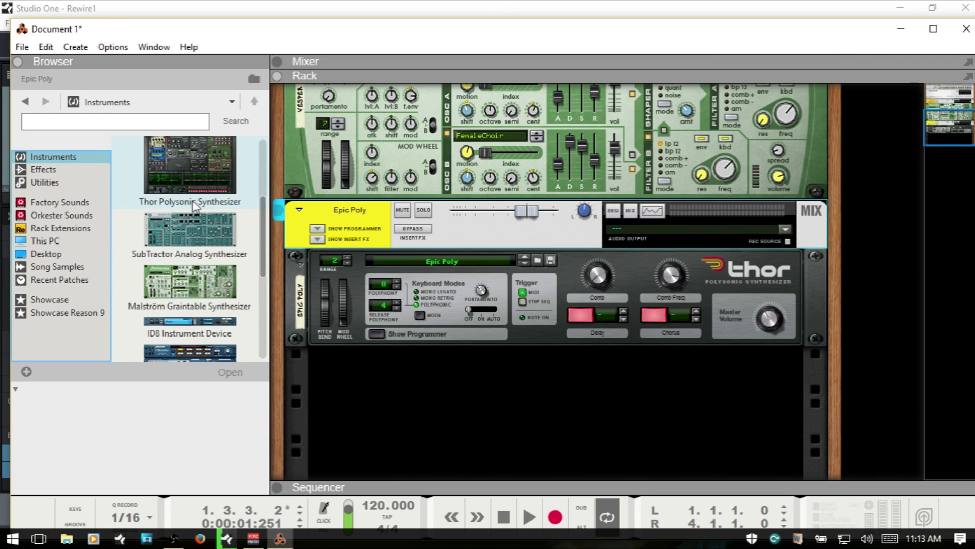
pyautogui.scroll(4, 193, 205)
pyautogui.moveTo(186, 175); pyautogui.dragTo(416, 387)
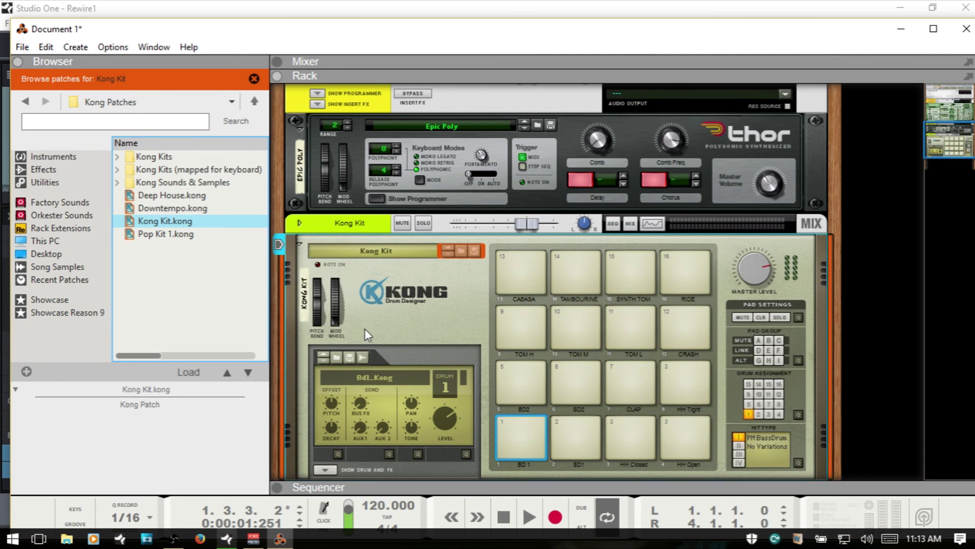
pyautogui.click(413, 322)
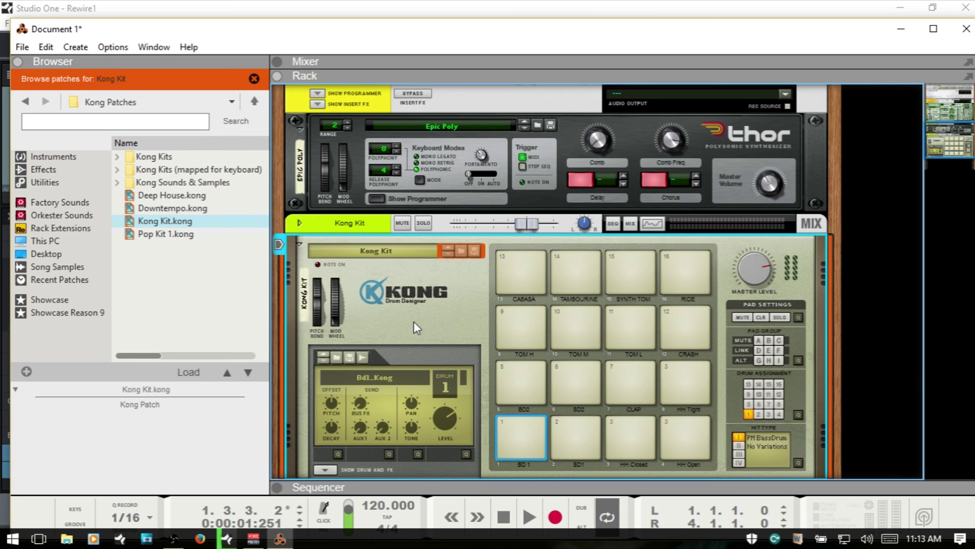
pyautogui.press('Delete')
pyautogui.click(415, 316)
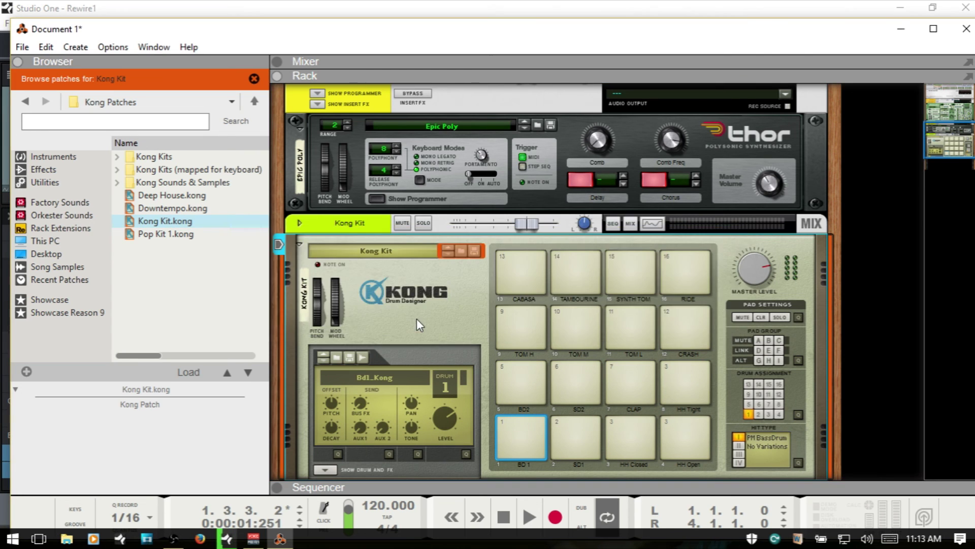
# Step: Insert a fresh Kong Drum Designer with the Kong Kit patch below Thor
pyautogui.click(150, 224)
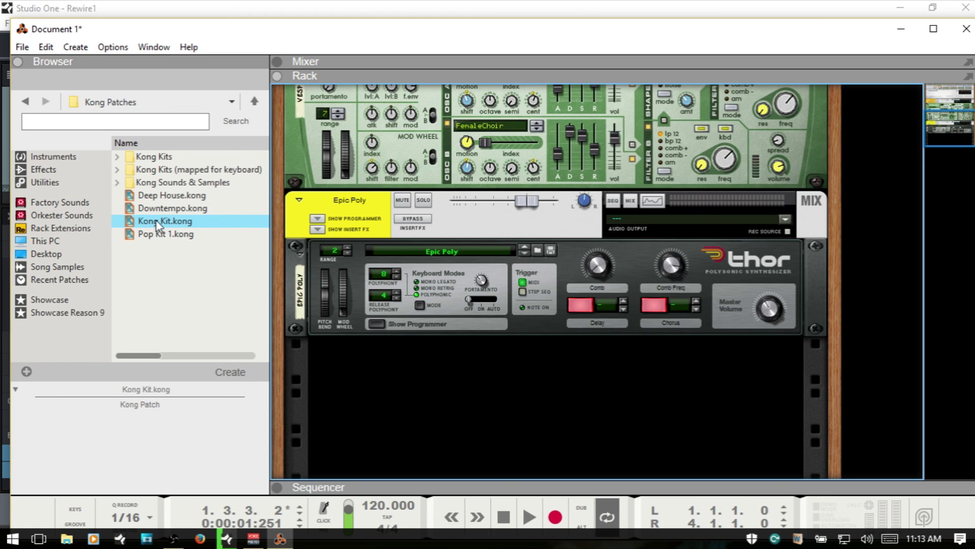
pyautogui.click(43, 161)
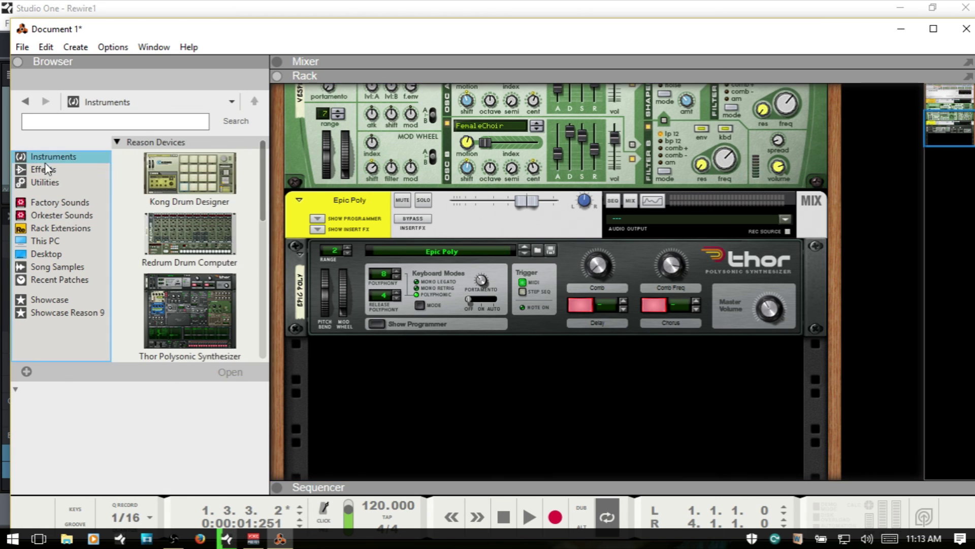
pyautogui.click(188, 178)
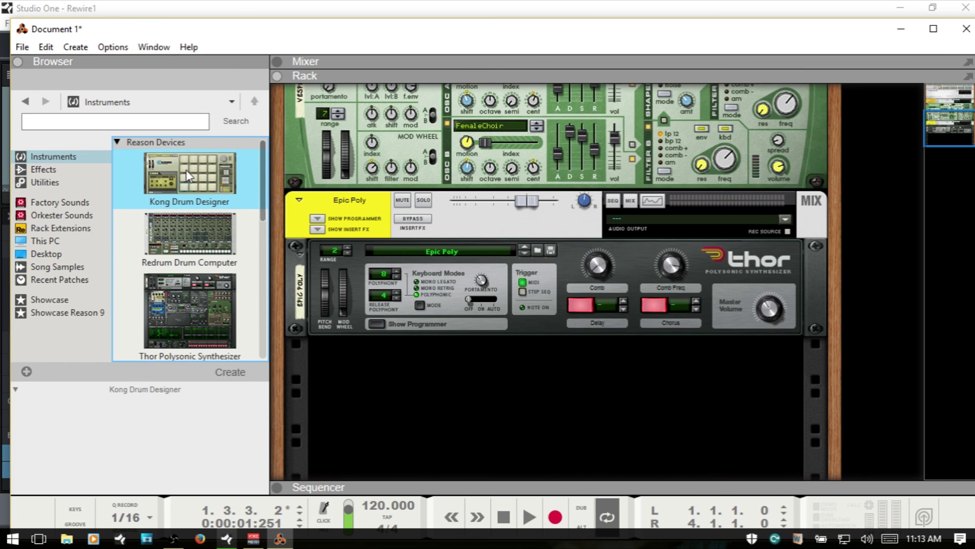
pyautogui.moveTo(182, 174)
pyautogui.mouseDown()
pyautogui.moveTo(193, 235)
pyautogui.moveTo(410, 399)
pyautogui.moveTo(475, 413)
pyautogui.moveTo(490, 398)
pyautogui.mouseUp()
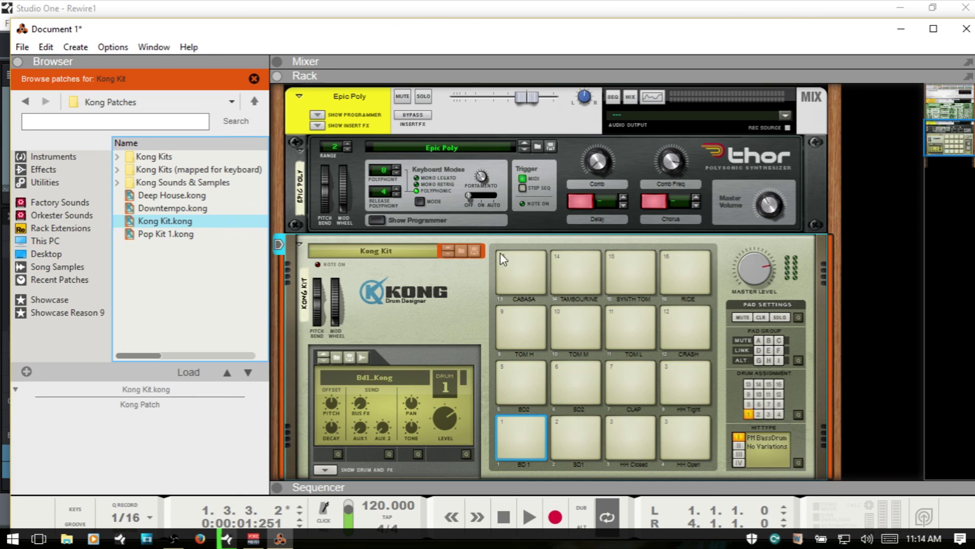
# Step: Cable Kong's Main Audio Out L, flip the rack to Kong's front panel, then return to Studio One
pyautogui.press('Tab')
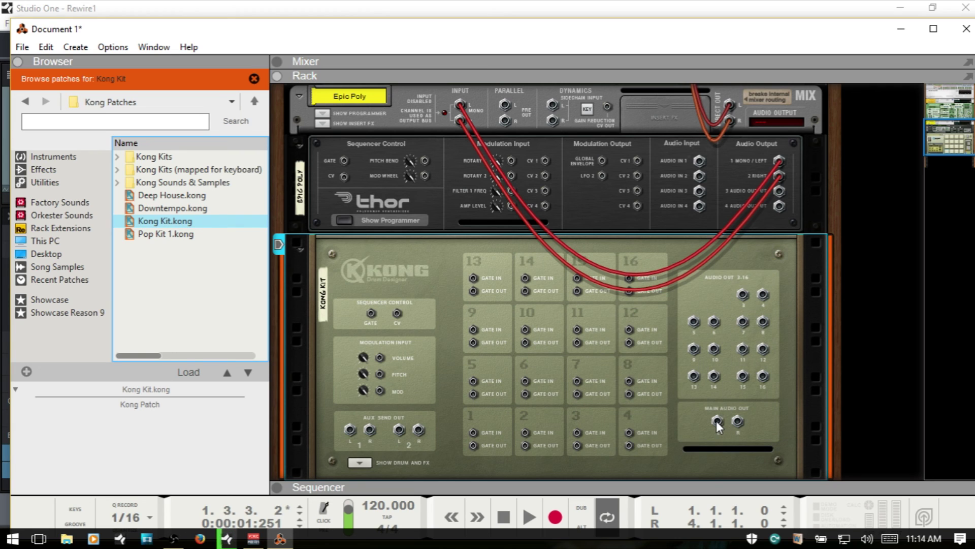
pyautogui.moveTo(718, 425); pyautogui.dragTo(674, 130)
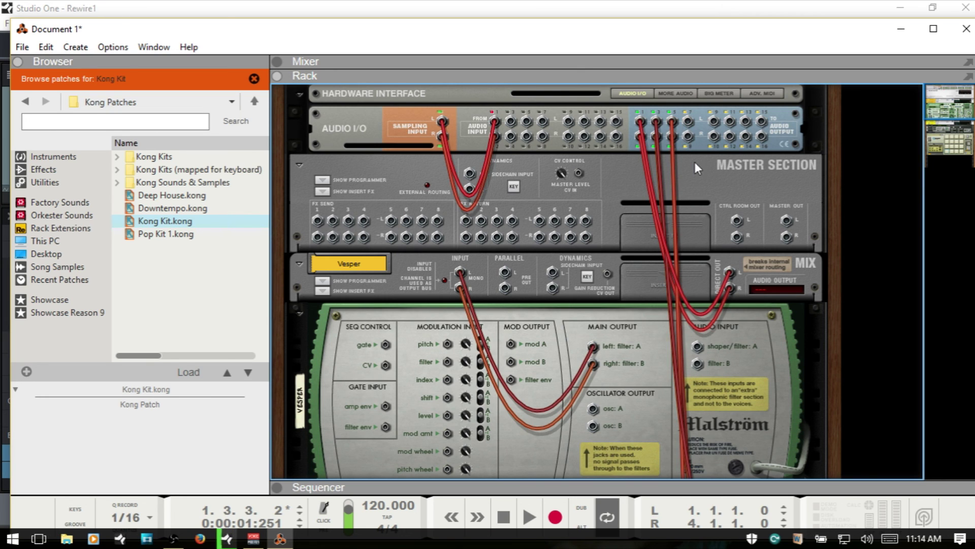
pyautogui.press('Tab')
pyautogui.scroll(-5, 668, 235)
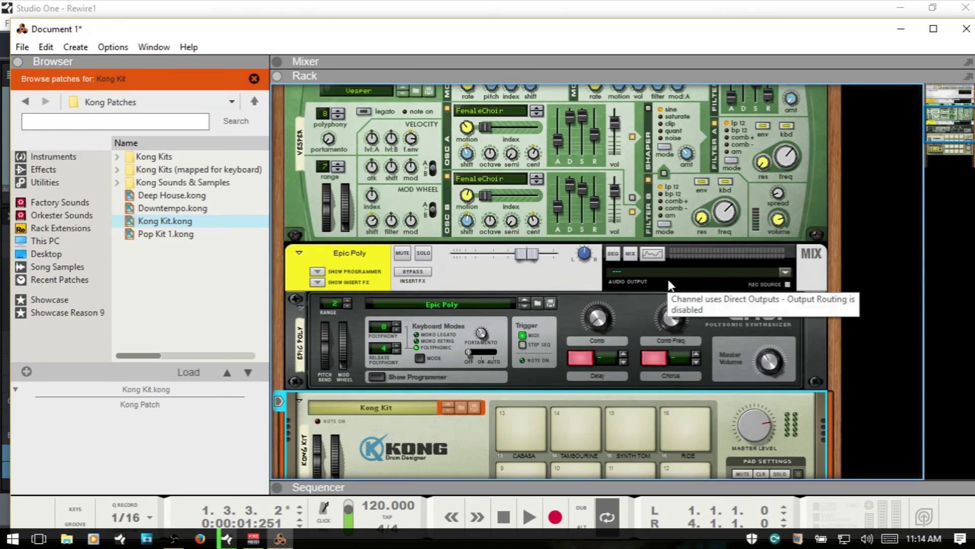
pyautogui.scroll(-3, 668, 285)
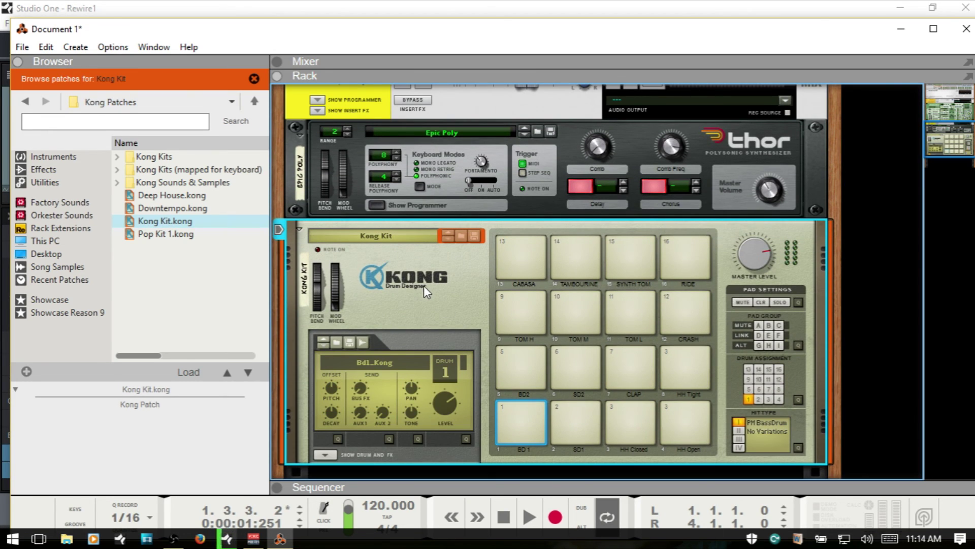
pyautogui.hotkey('alt', 'Tab')
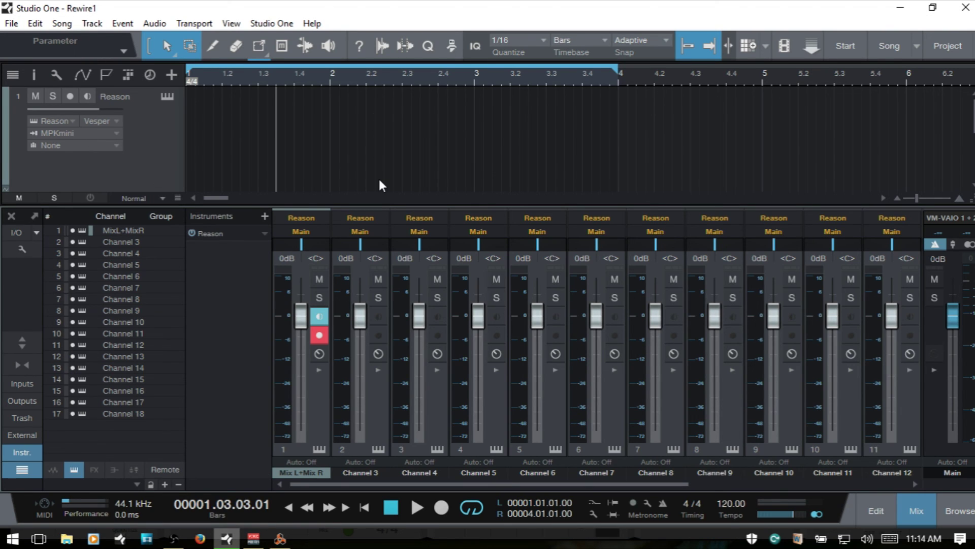
# Step: With the mixer hidden, add a new instrument track named Kong
pyautogui.press('F3')
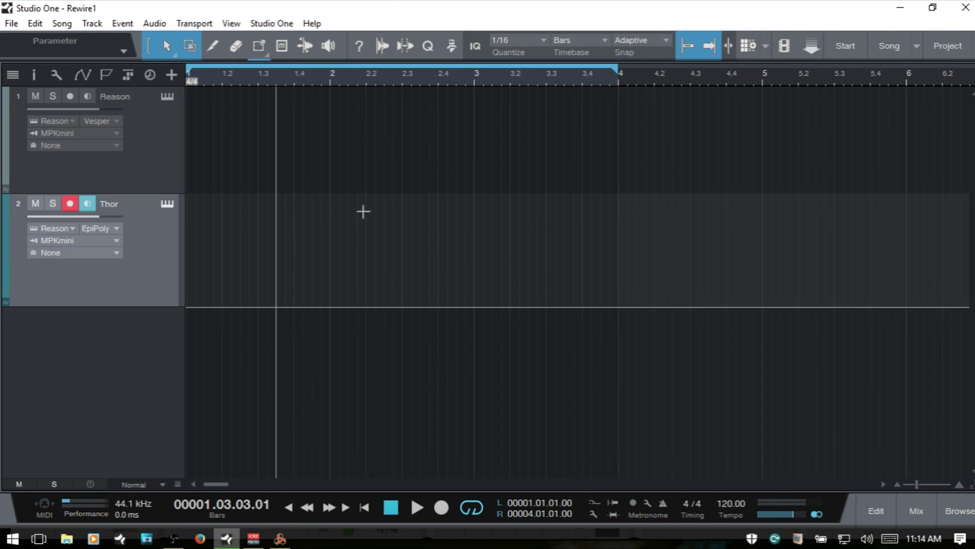
pyautogui.doubleClick(108, 358)
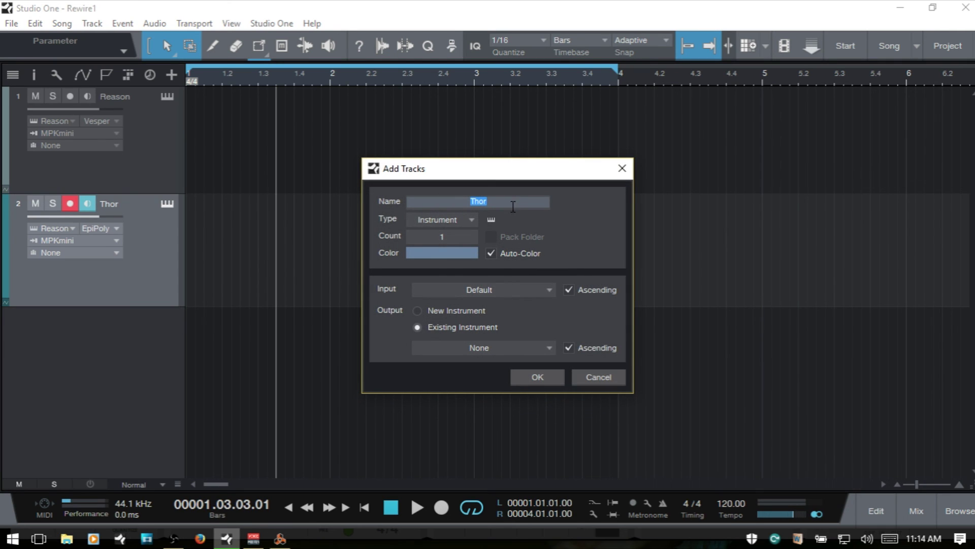
pyautogui.write('Kong')
pyautogui.press('Return')
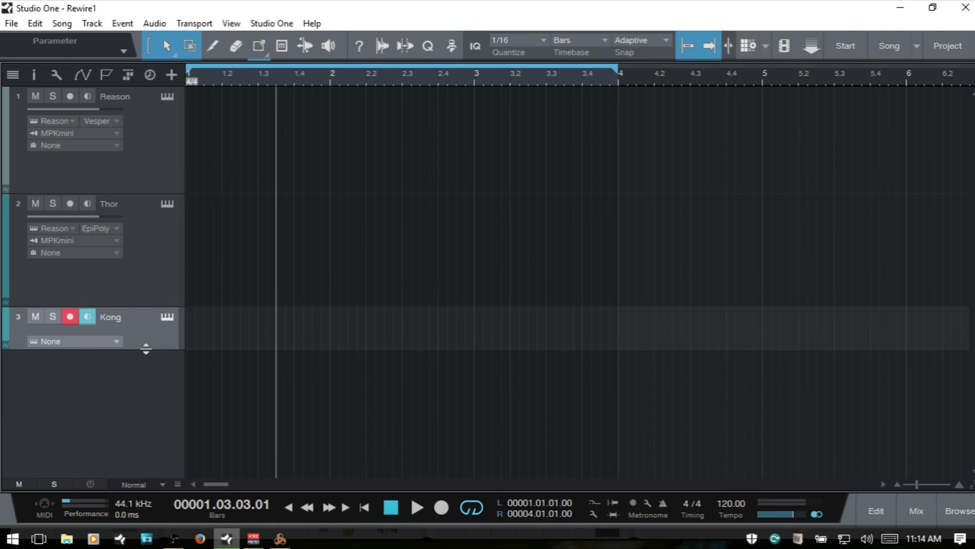
# Step: Set the Kong track's instrument to Reason > Kong Kit
pyautogui.moveTo(146, 348); pyautogui.dragTo(142, 403)
pyautogui.click(106, 342)
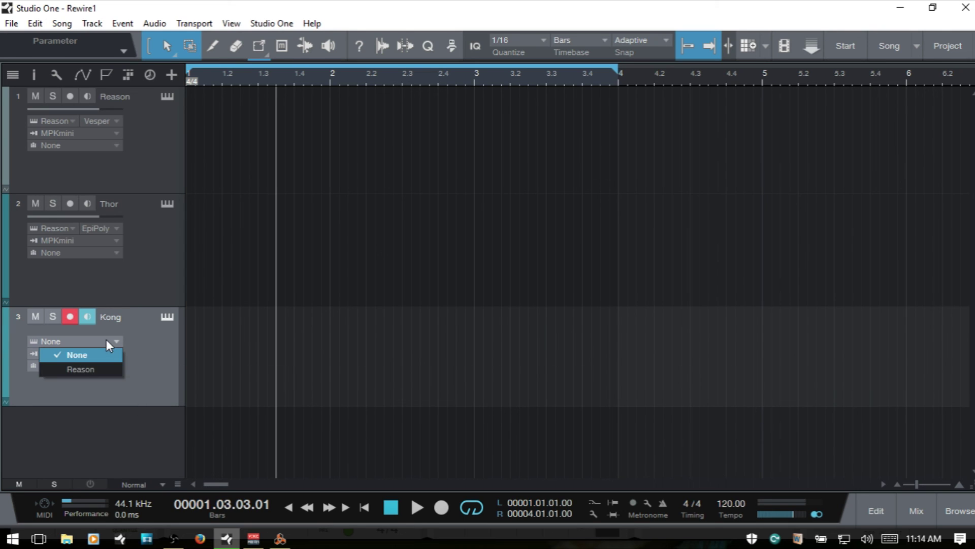
pyautogui.click(93, 364)
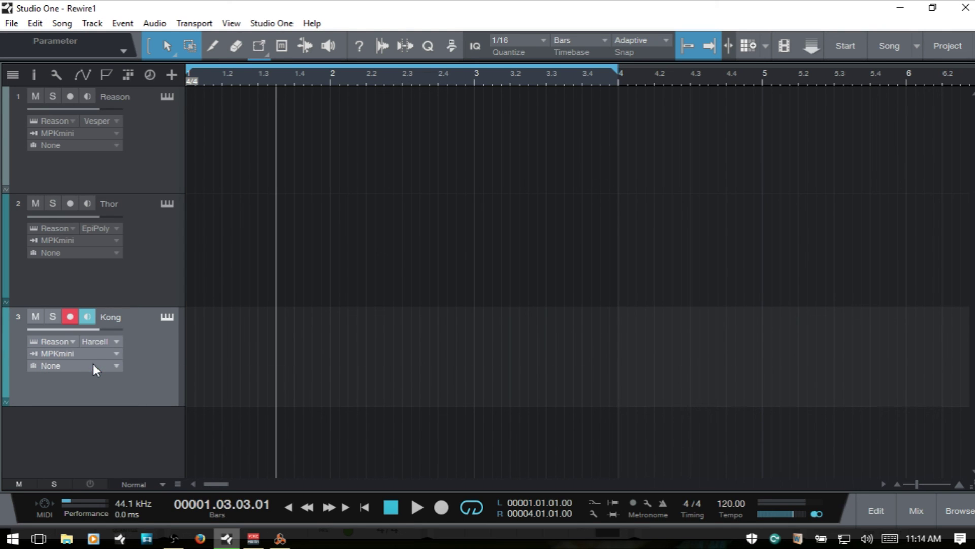
pyautogui.click(112, 340)
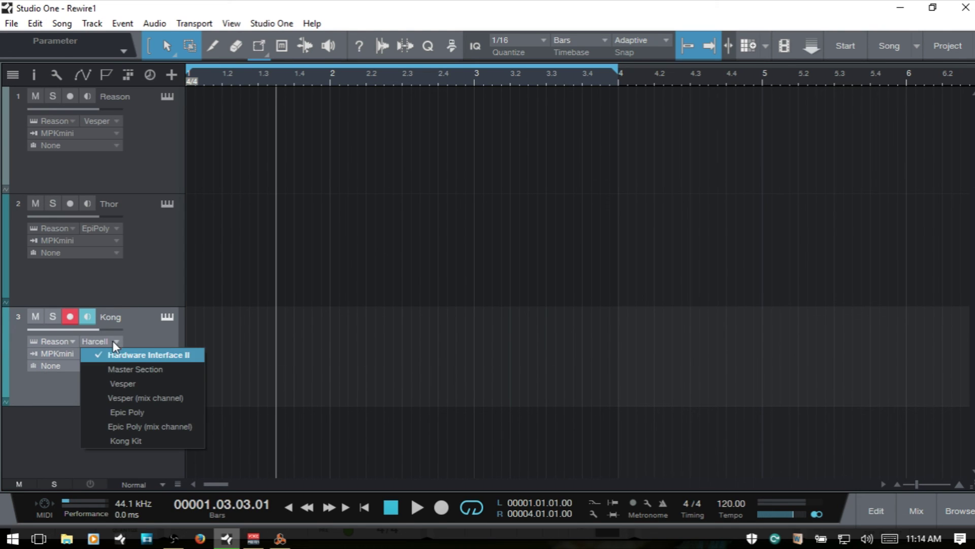
pyautogui.click(146, 441)
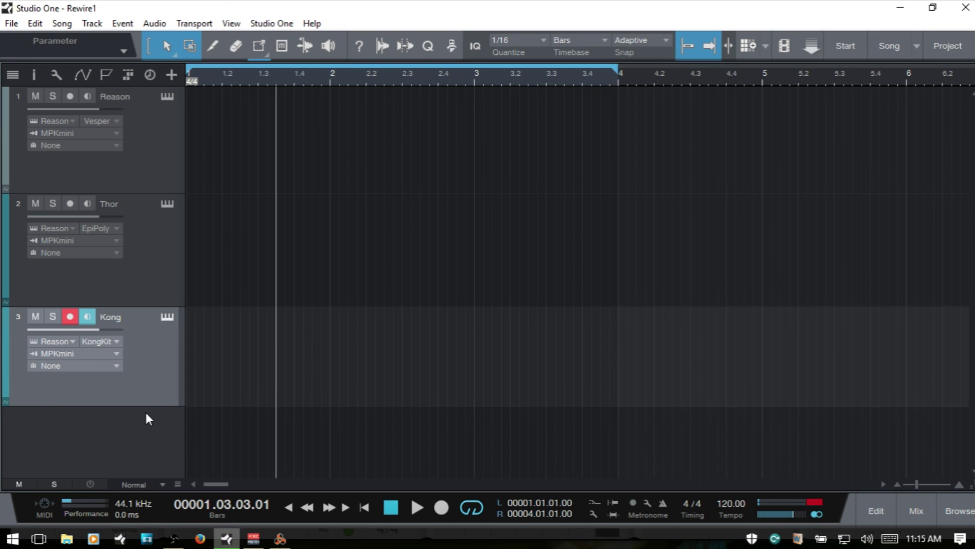
pyautogui.press('F3')
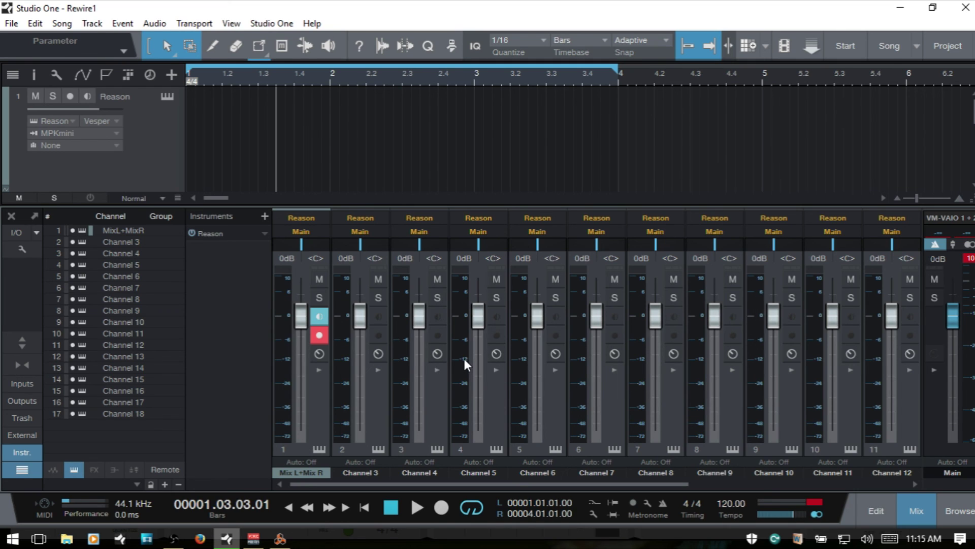
pyautogui.moveTo(464, 359)
pyautogui.press('F3')
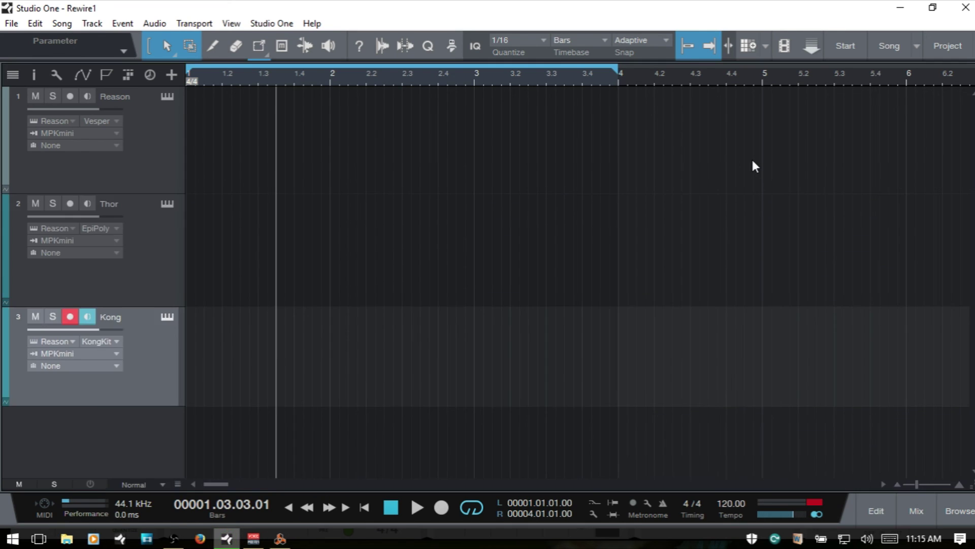
# Step: Record a MIDI part on the Reason track from bar 1 with looping off, then stop
pyautogui.click(136, 153)
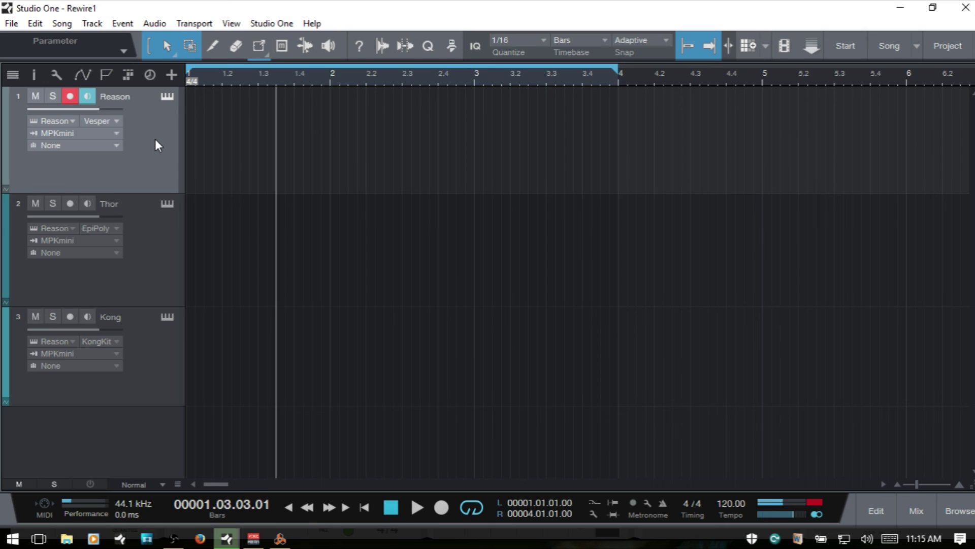
pyautogui.press('Home')
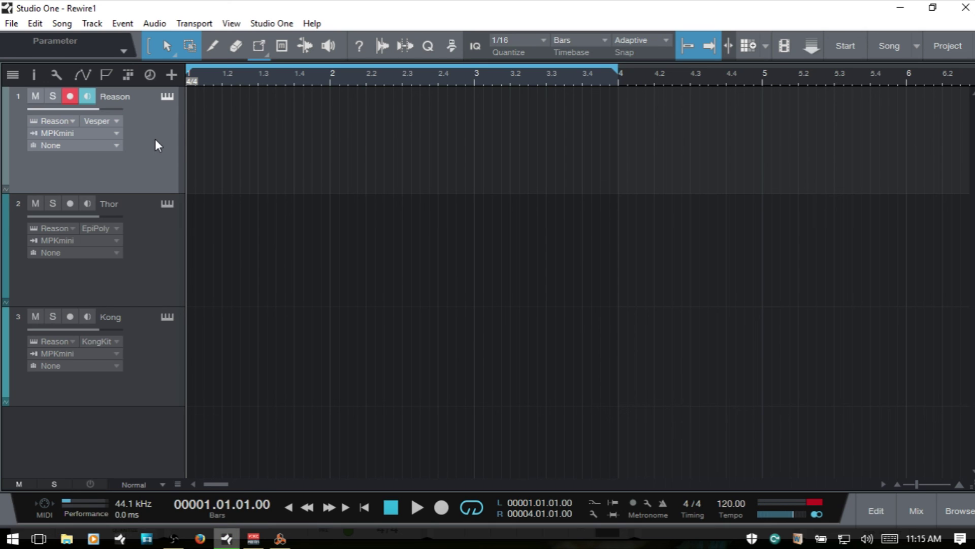
pyautogui.press('KP_Divide')
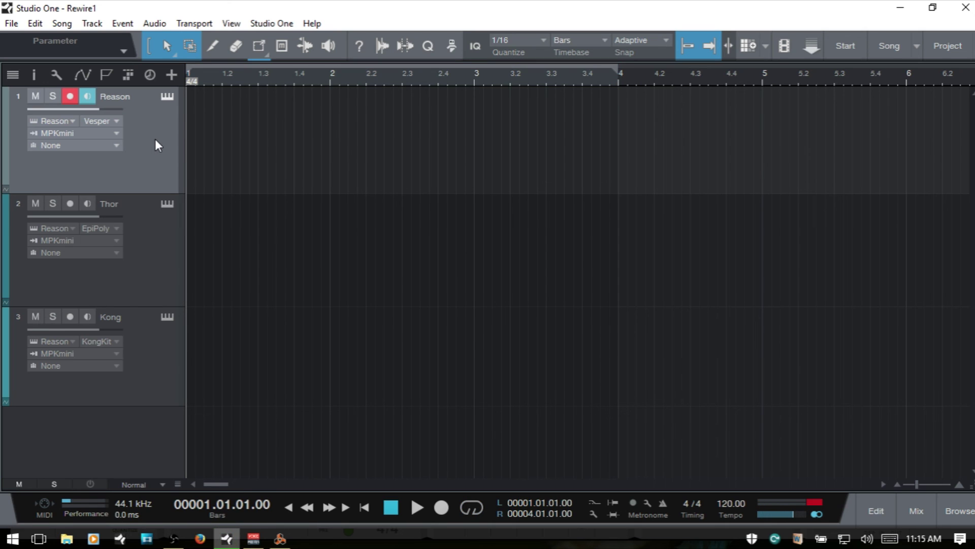
pyautogui.press('KP_Multiply')
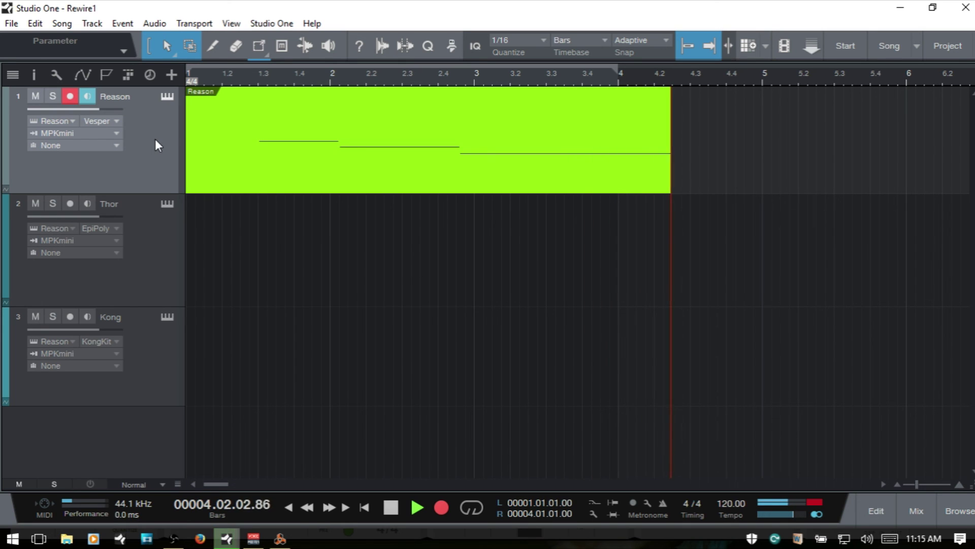
pyautogui.press('space')
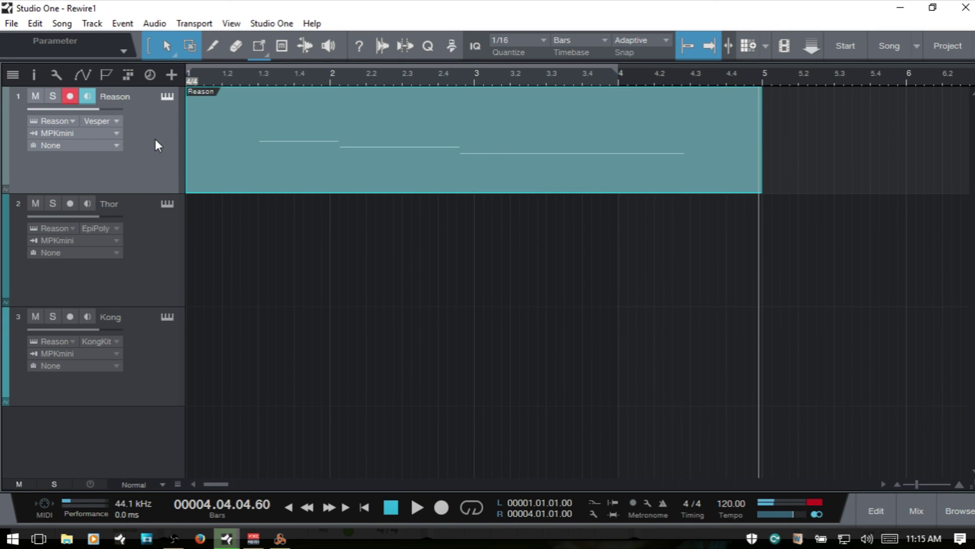
# Step: Bounce the Reason MIDI part to a new audio track, solo it, and play it from the start
pyautogui.rightClick(387, 169)
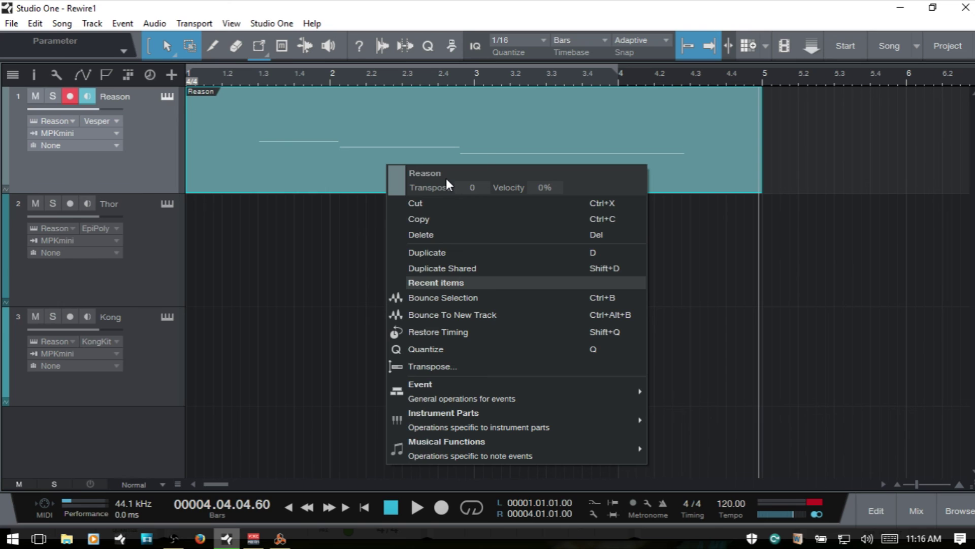
pyautogui.click(460, 314)
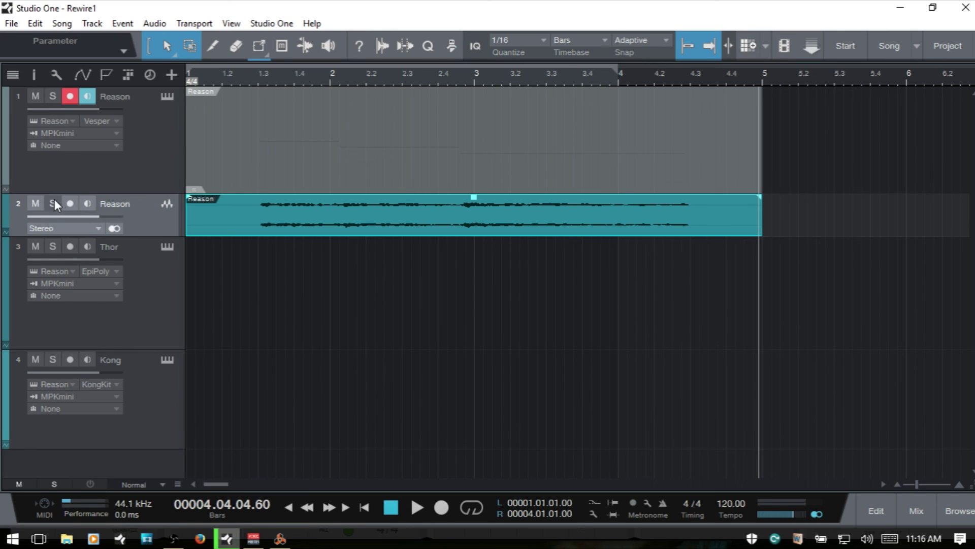
pyautogui.click(53, 200)
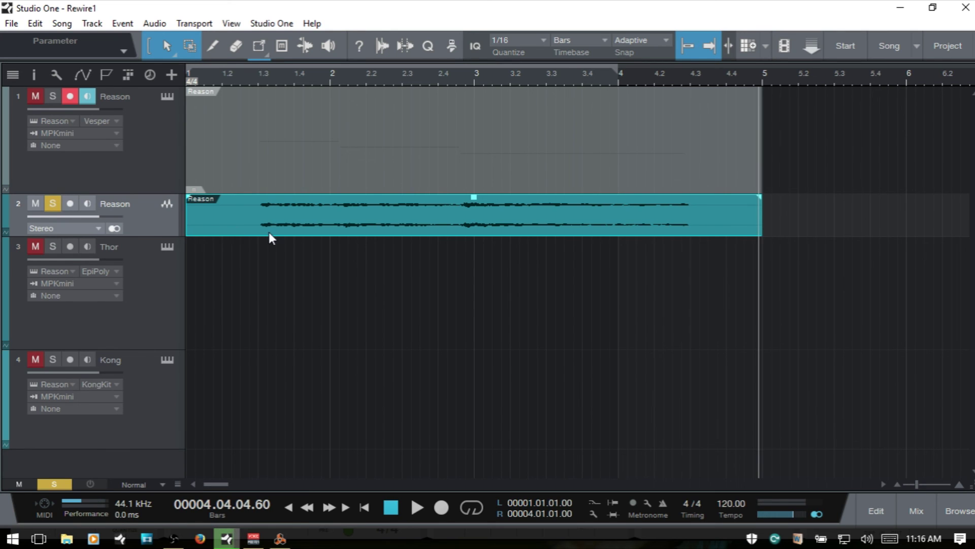
pyautogui.press('Home')
pyautogui.press('space')
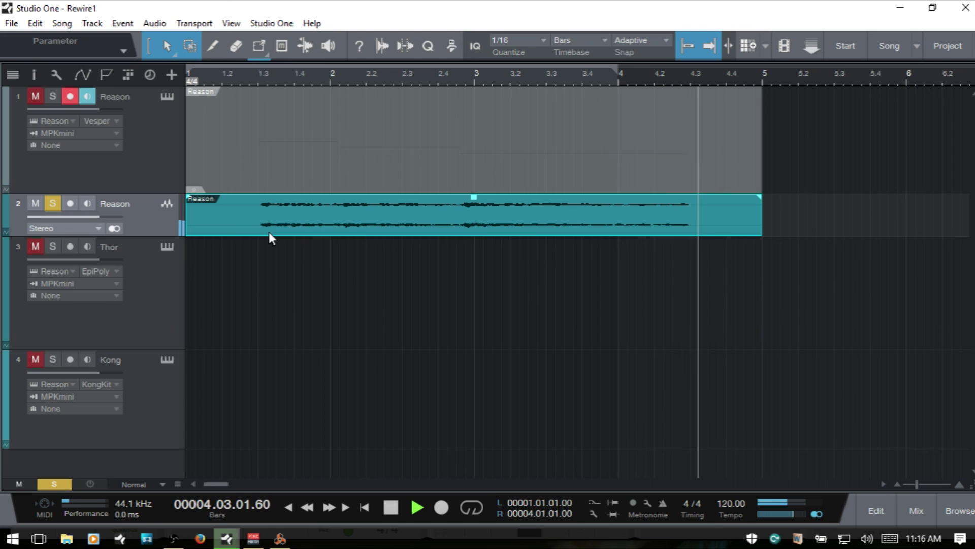
pyautogui.press('space')
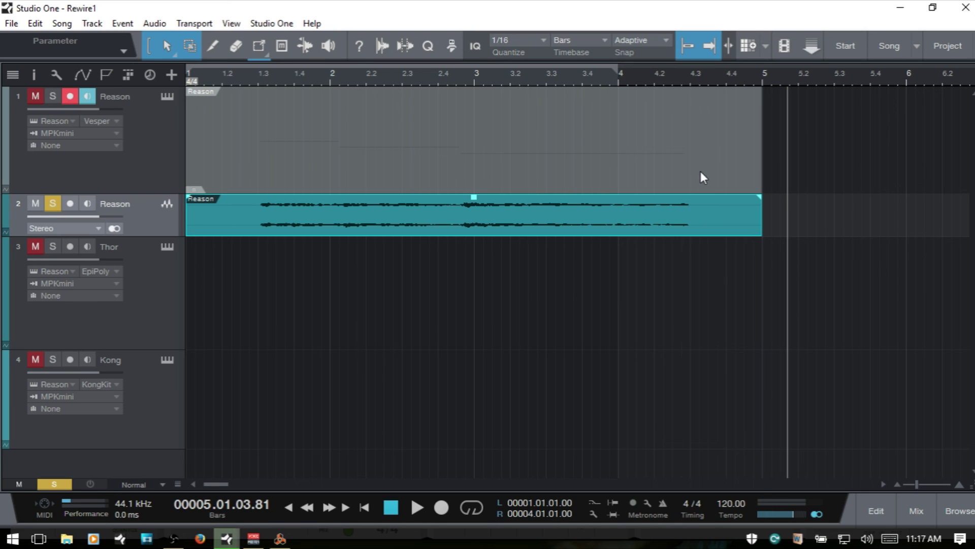
pyautogui.click(277, 28)
pyautogui.click(152, 196)
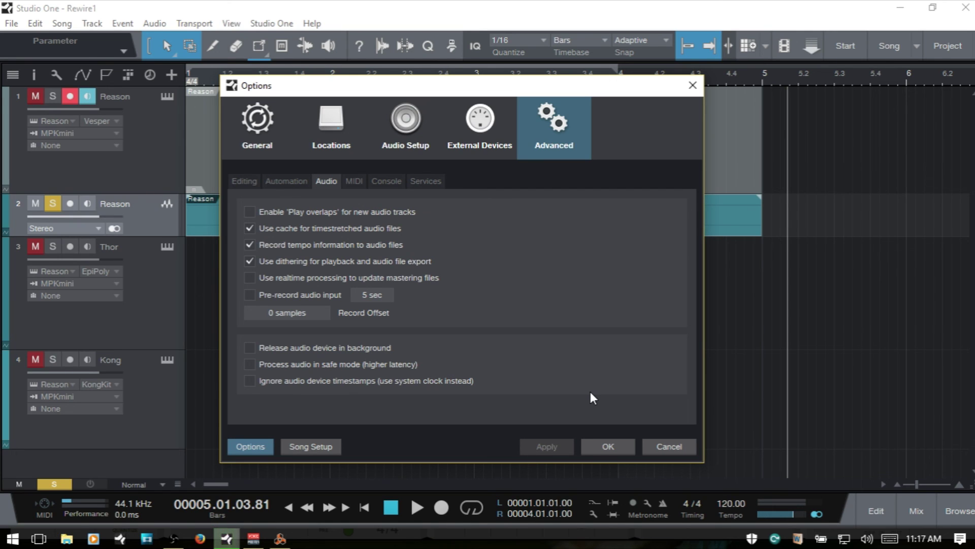
pyautogui.click(667, 446)
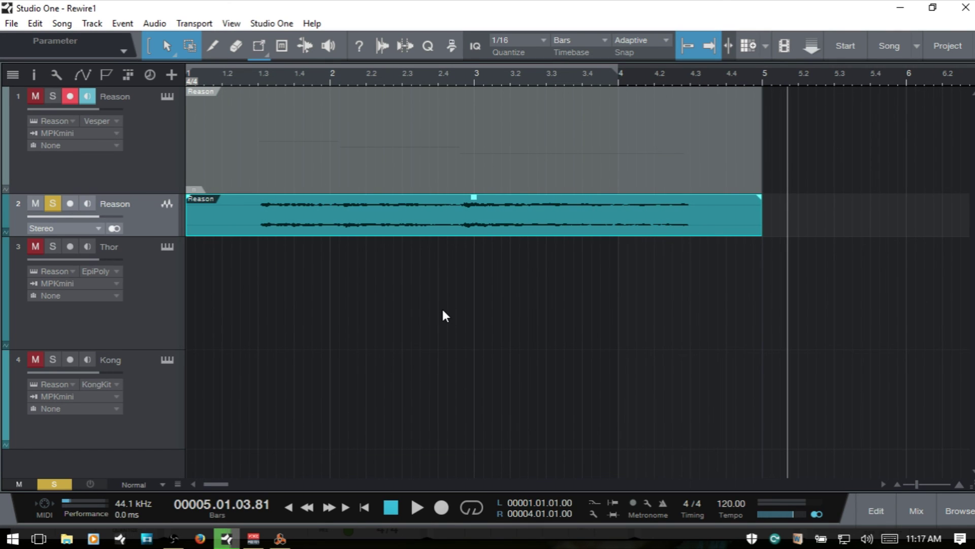
# Step: Move the playhead back to bar 1
pyautogui.press('Home')
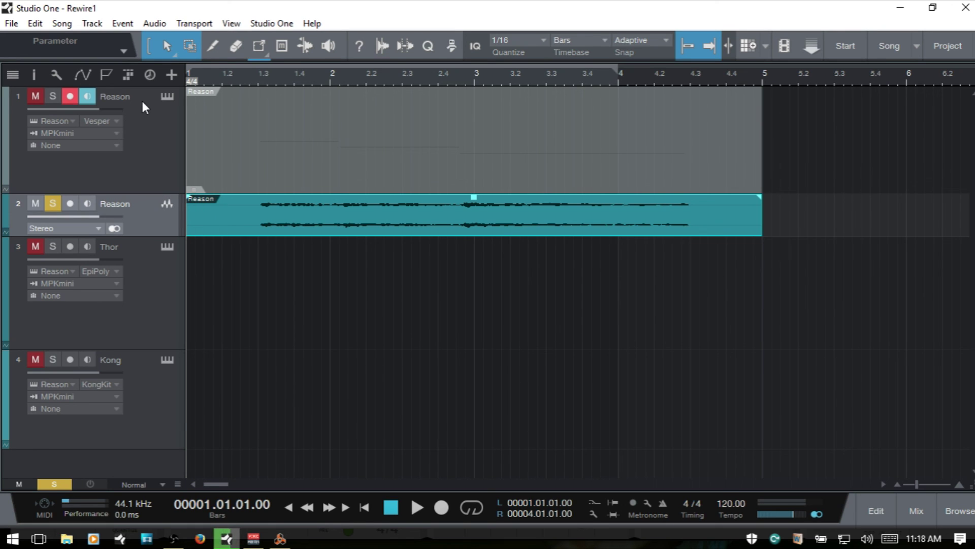
# Step: Check the Reason instrument's available ReWire output channels, then bring Reason's window to the front
pyautogui.click(167, 98)
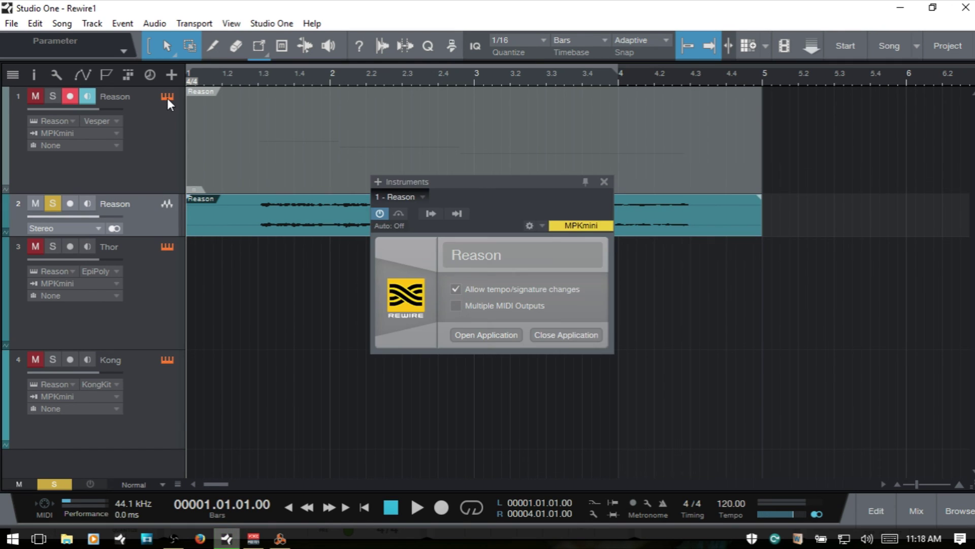
pyautogui.click(400, 214)
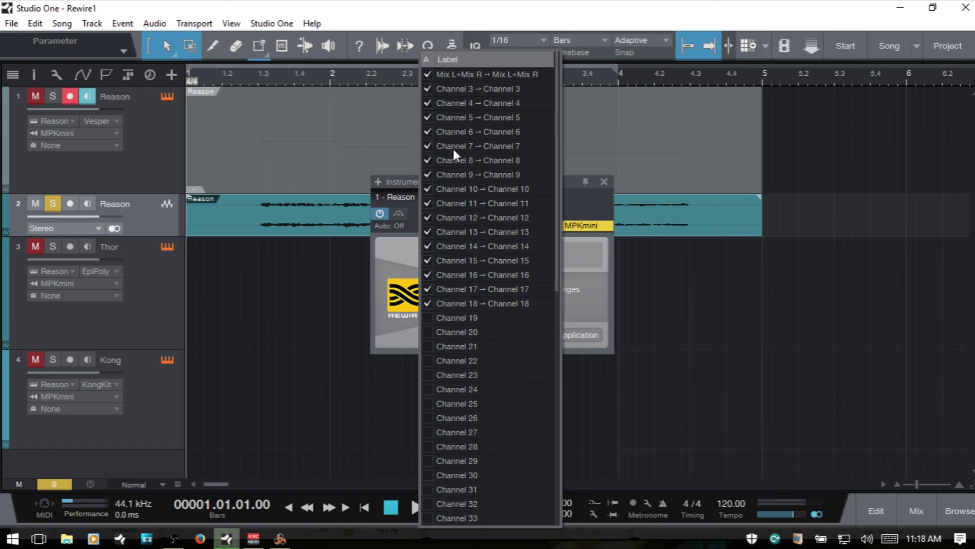
pyautogui.click(254, 305)
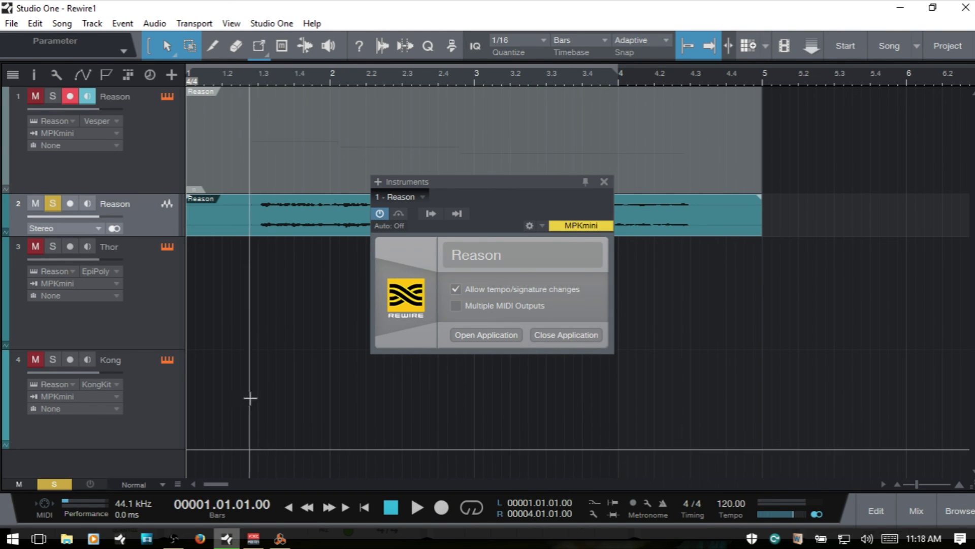
pyautogui.click(280, 539)
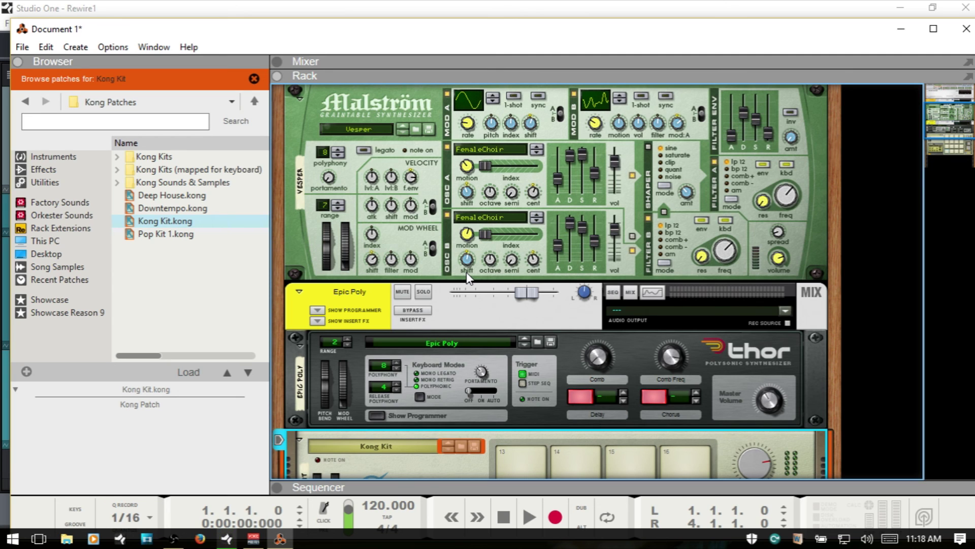
pyautogui.click(23, 46)
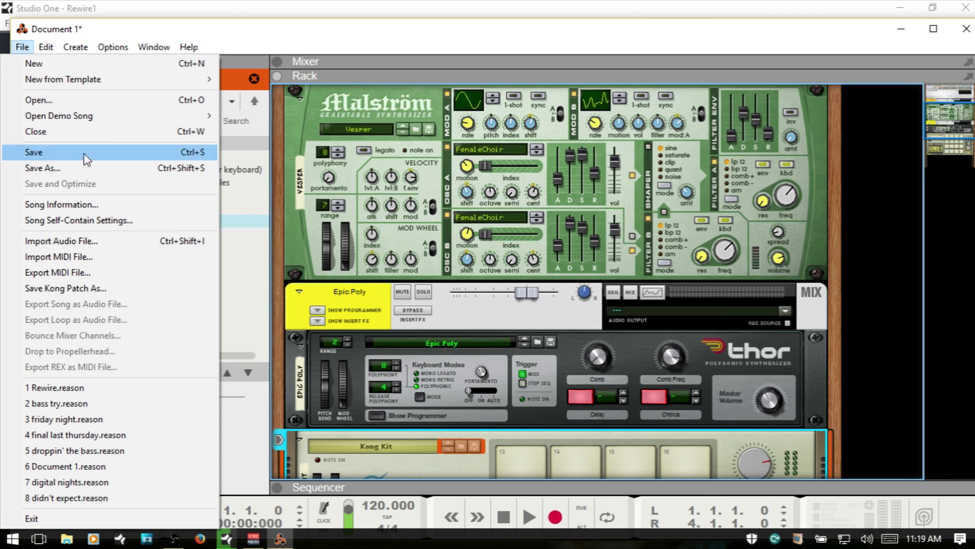
pyautogui.click(321, 36)
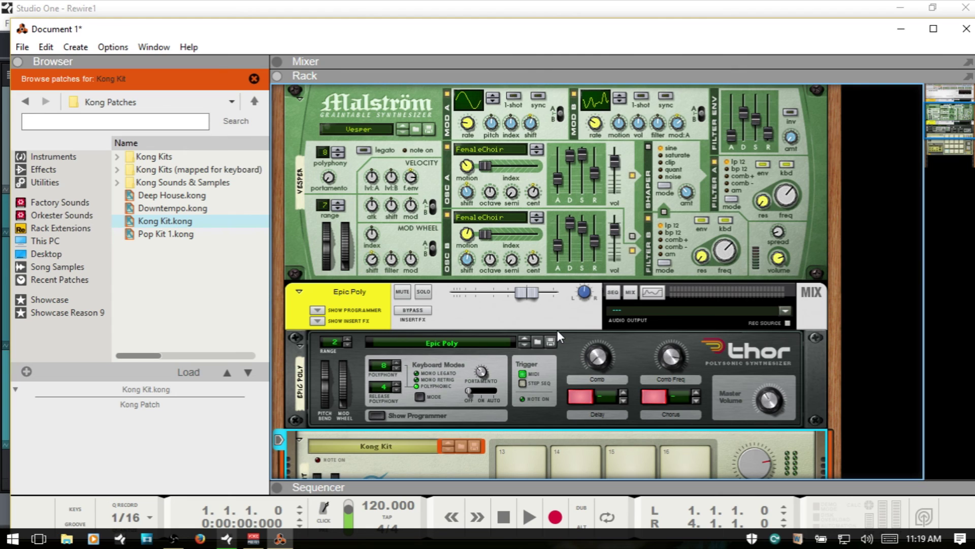
# Step: Open the saved Rewire.reason song in Reason
pyautogui.click(22, 47)
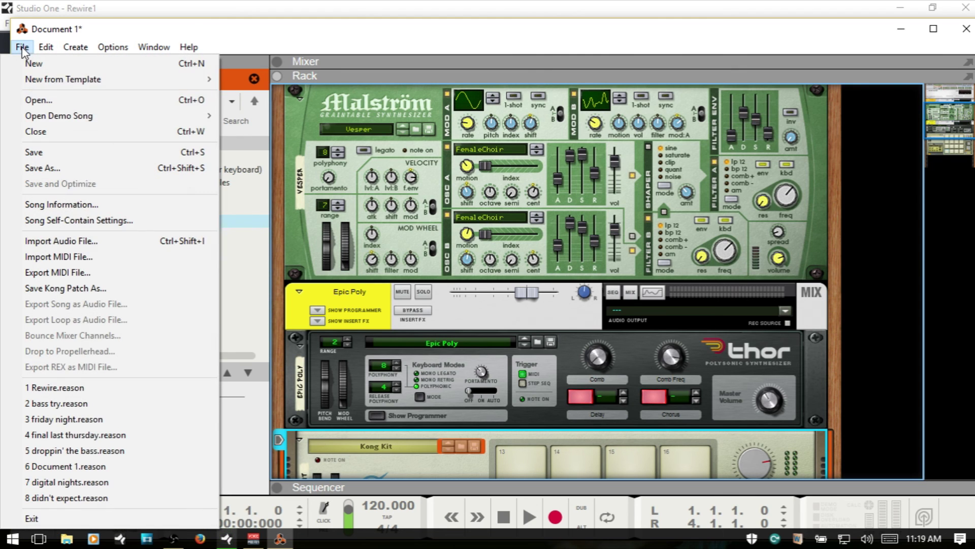
pyautogui.click(96, 100)
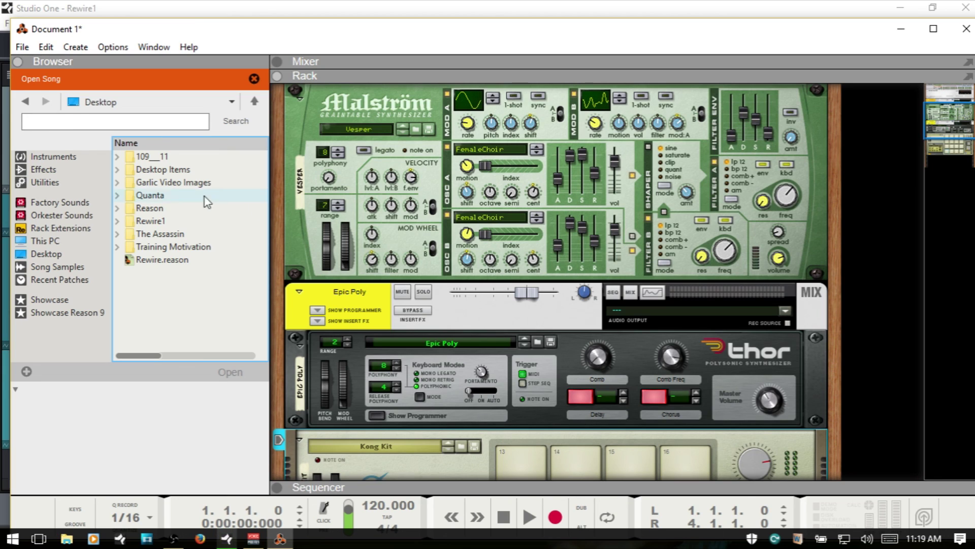
pyautogui.click(158, 262)
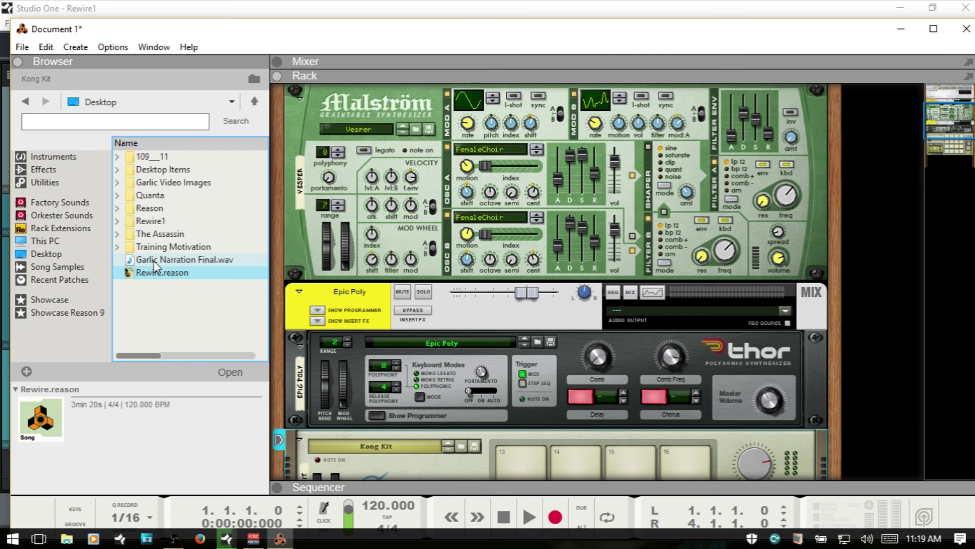
pyautogui.doubleClick(162, 274)
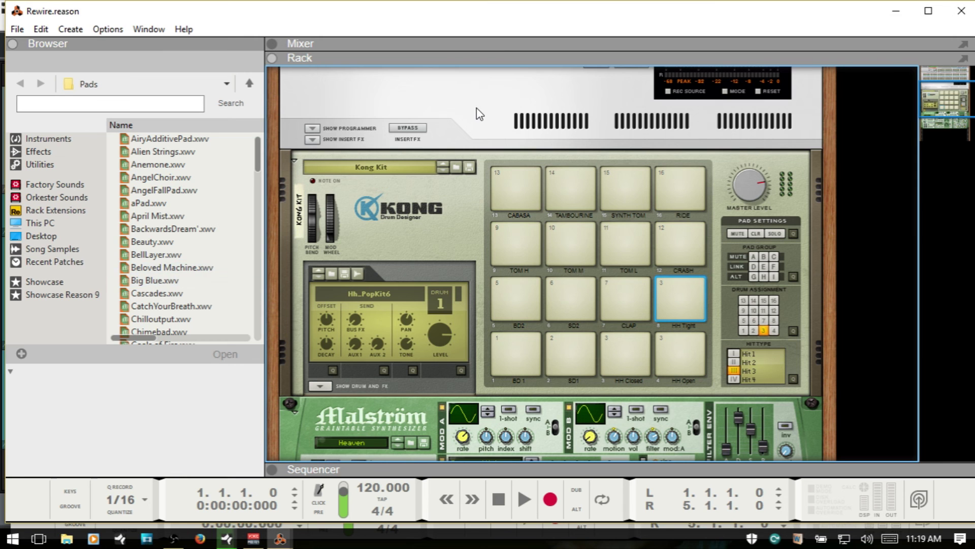
# Step: Close Document 1 without saving its changes
pyautogui.click(898, 13)
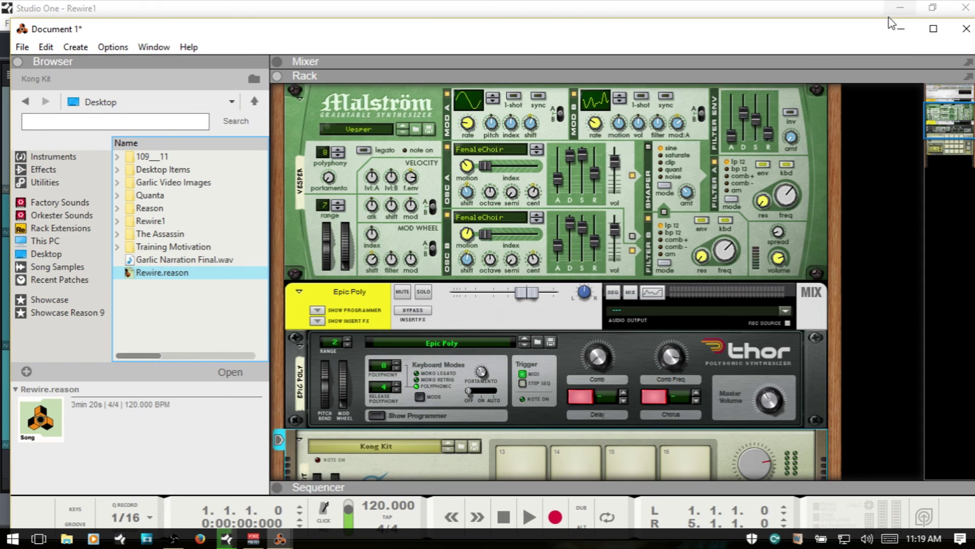
pyautogui.click(966, 30)
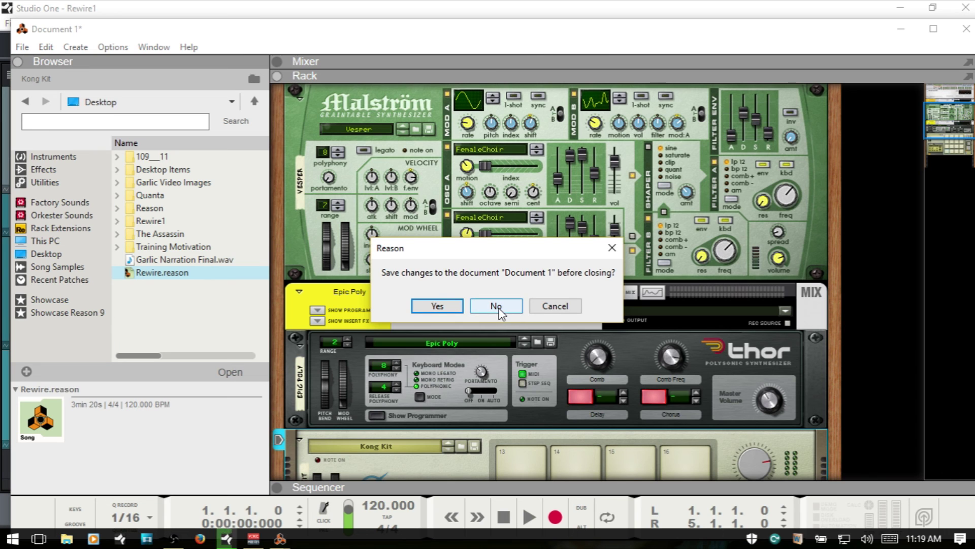
pyautogui.click(496, 306)
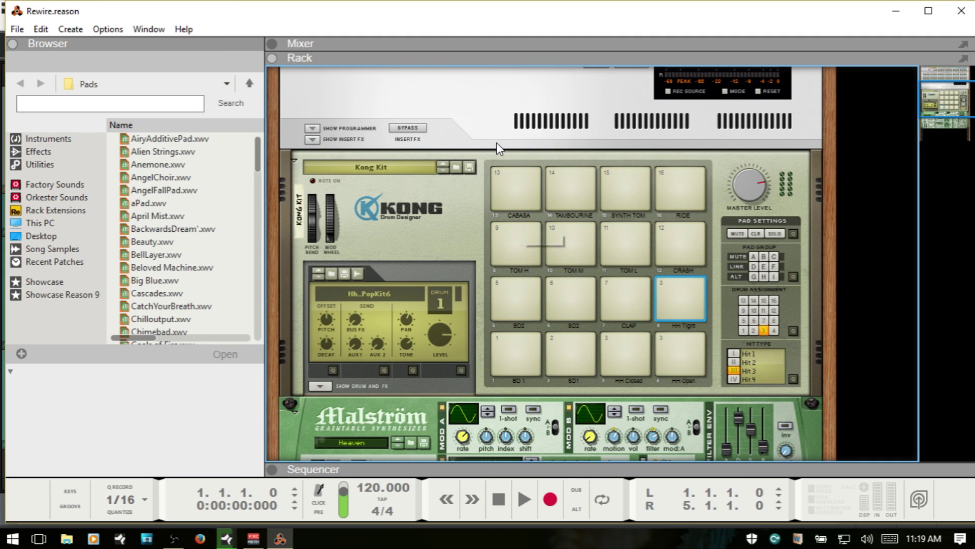
# Step: Hide the Browser and flip the rack to show Kong's rear output cabling
pyautogui.press('F3')
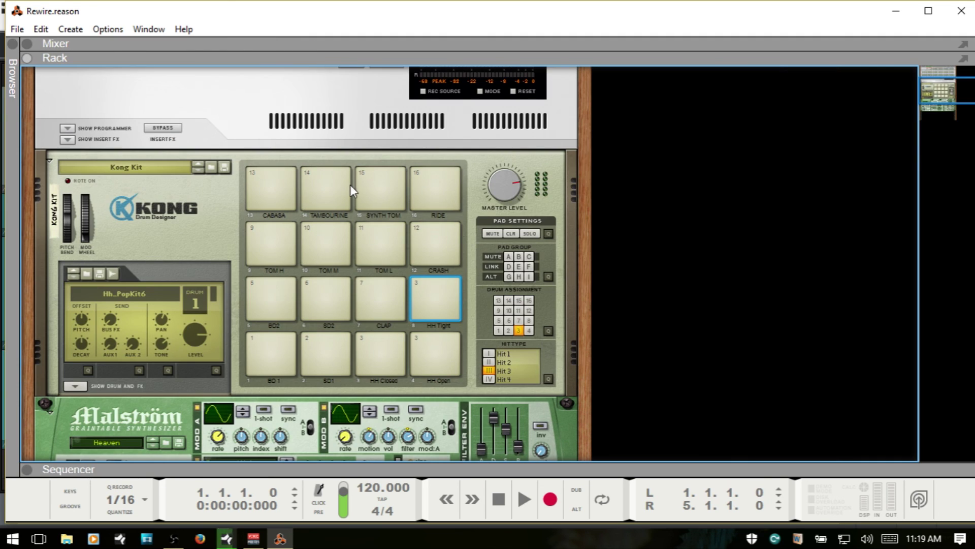
pyautogui.scroll(-2, 350, 185)
pyautogui.scroll(6, 349, 187)
pyautogui.scroll(-3, 349, 186)
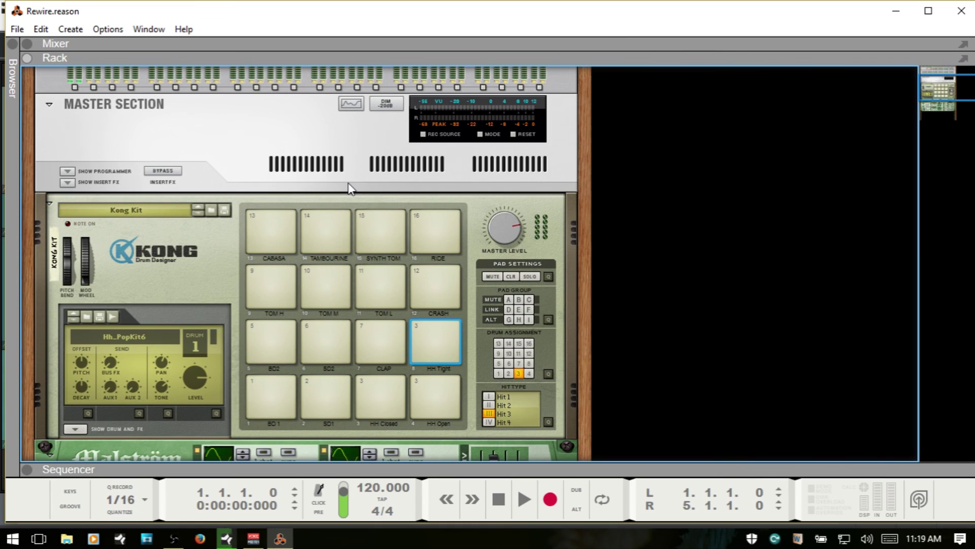
pyautogui.press('Tab')
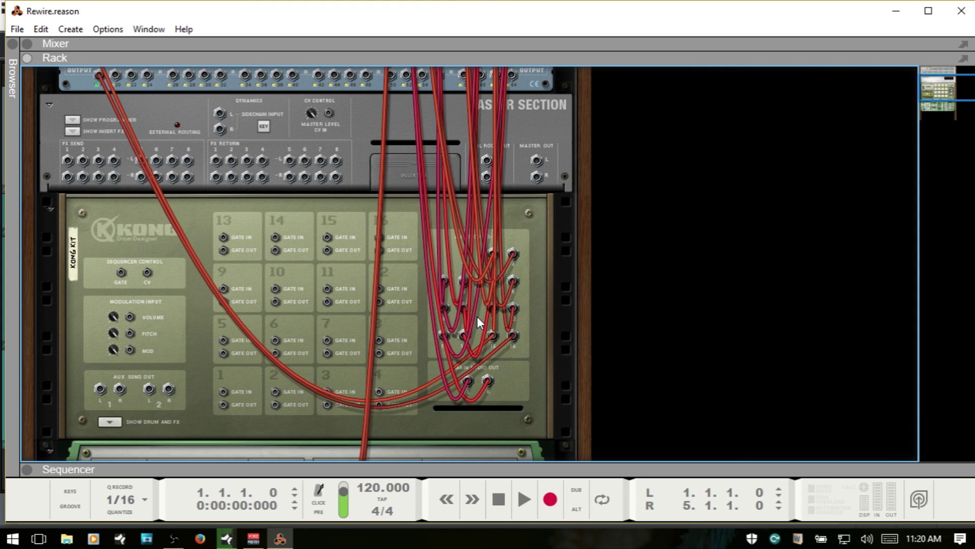
# Step: Flip Reason's rack to the front and expand Kong's drum and FX section on pad BD 1
pyautogui.press('Tab')
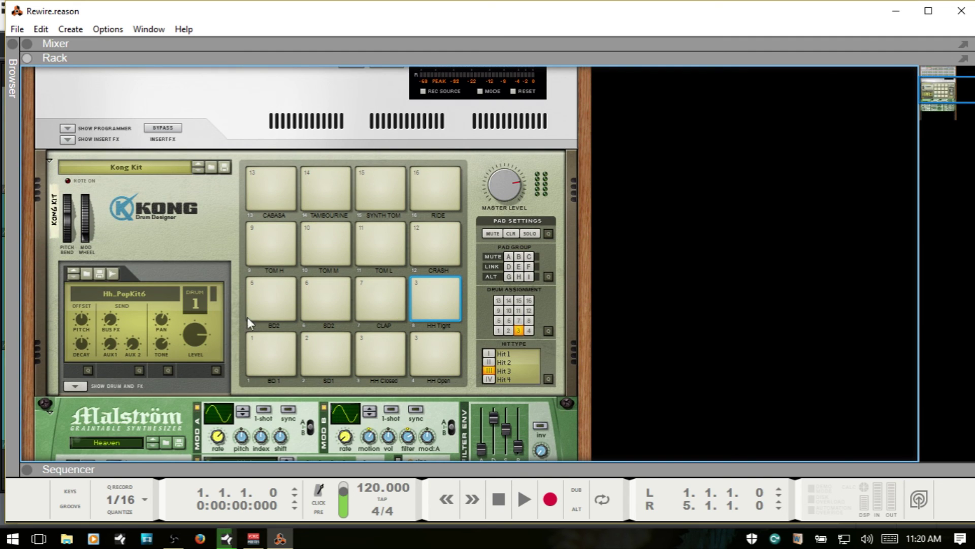
pyautogui.click(75, 385)
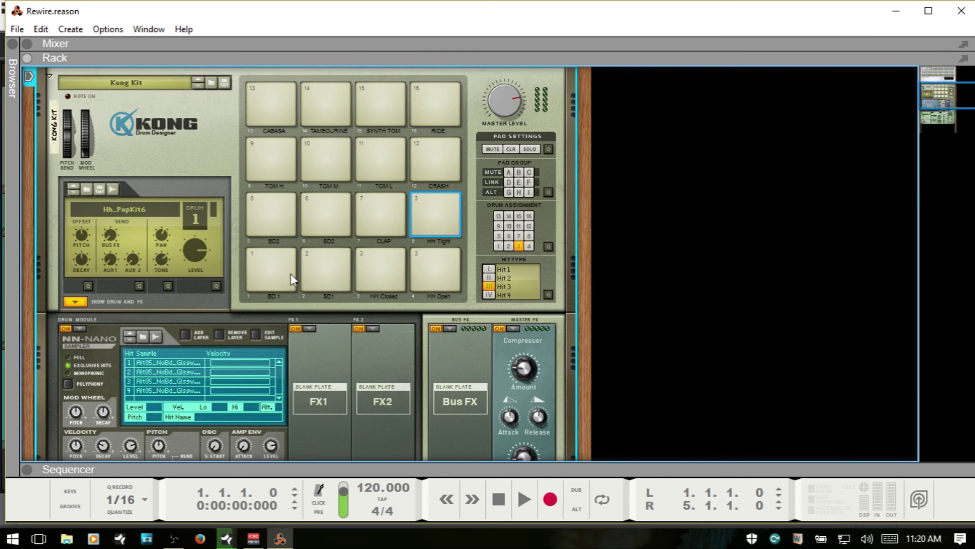
pyautogui.click(269, 270)
# Step: Check the outputs of pads SD1, HH Closed, HH Open, HH Tight and CLAP (outputs 13–14)
pyautogui.scroll(-3, 367, 261)
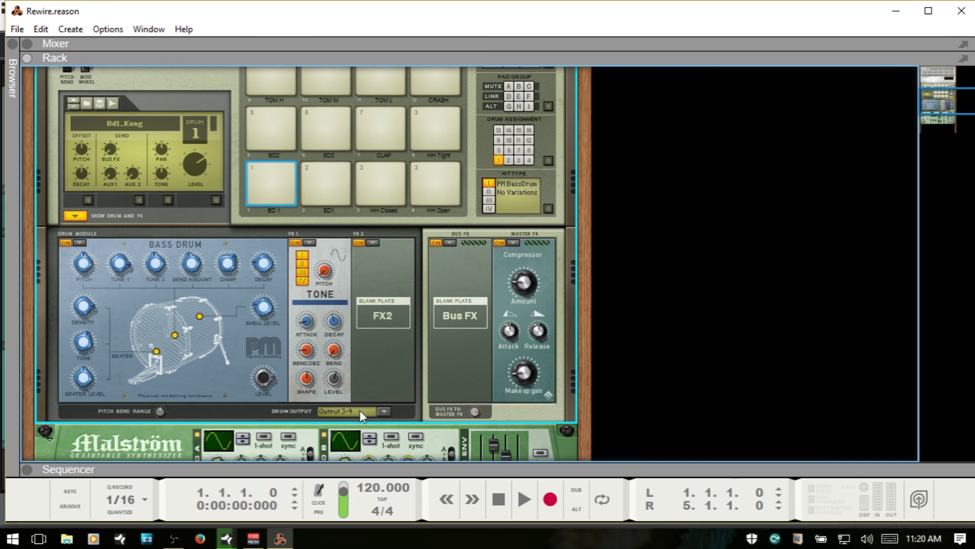
pyautogui.click(324, 185)
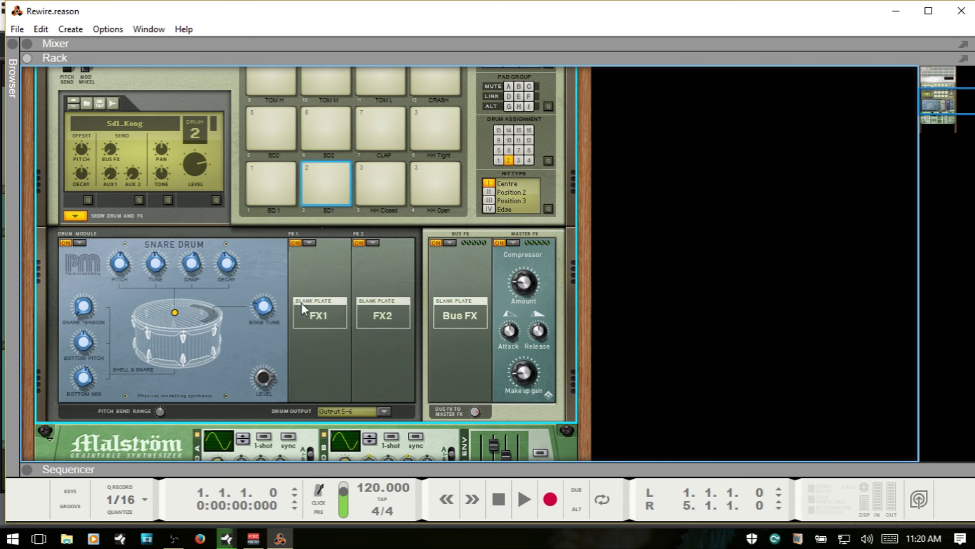
pyautogui.click(382, 188)
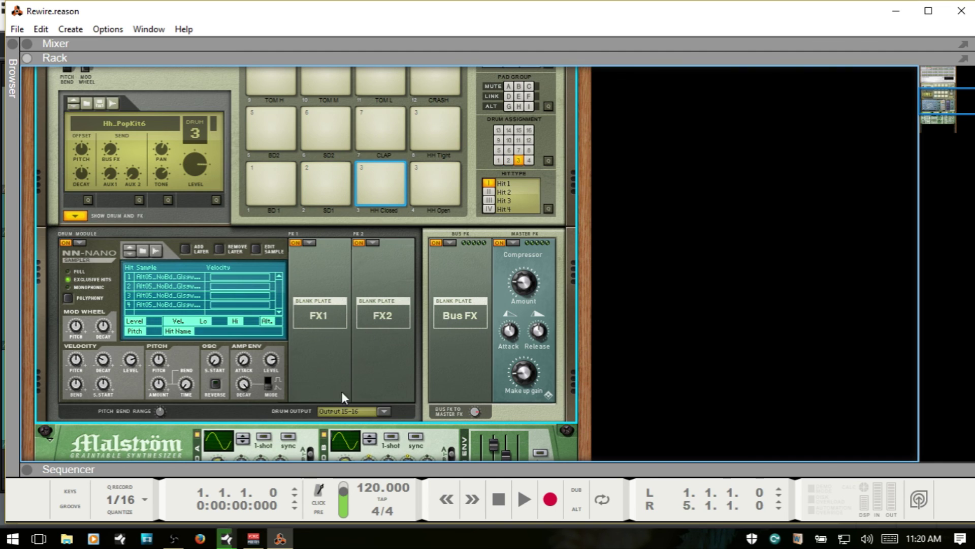
pyautogui.click(443, 194)
pyautogui.click(433, 132)
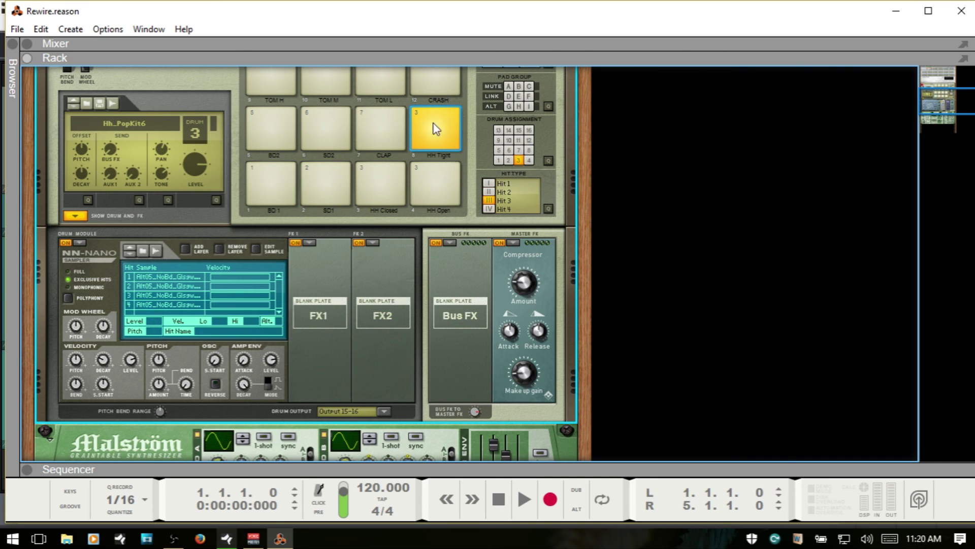
pyautogui.click(387, 124)
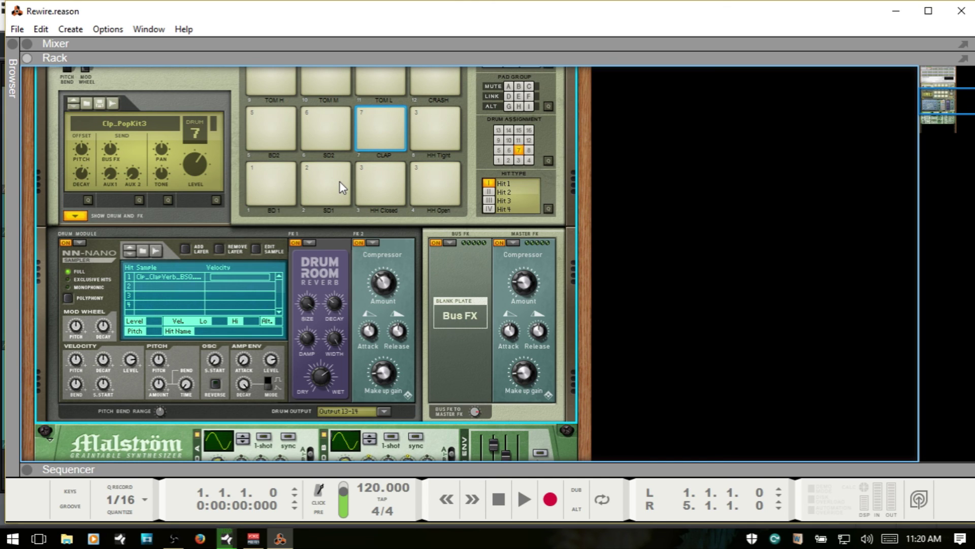
pyautogui.click(17, 30)
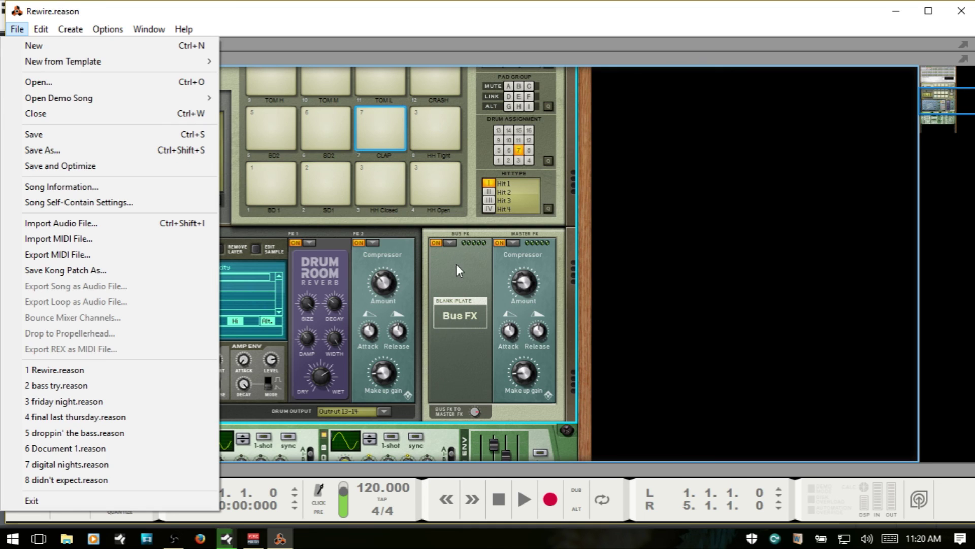
pyautogui.click(453, 282)
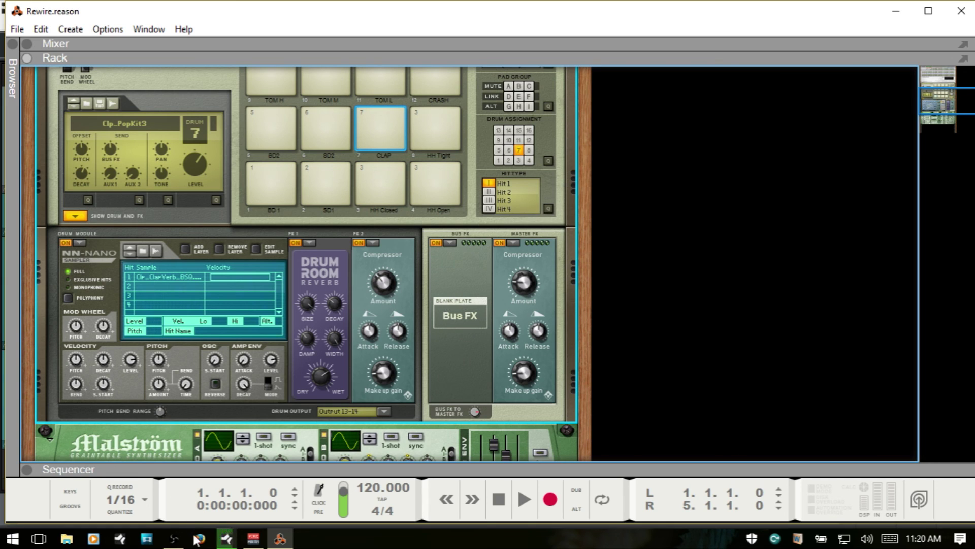
# Step: Back in Studio One, close the ReWire panel, open the mixer with F3, and clear all solos
pyautogui.click(227, 539)
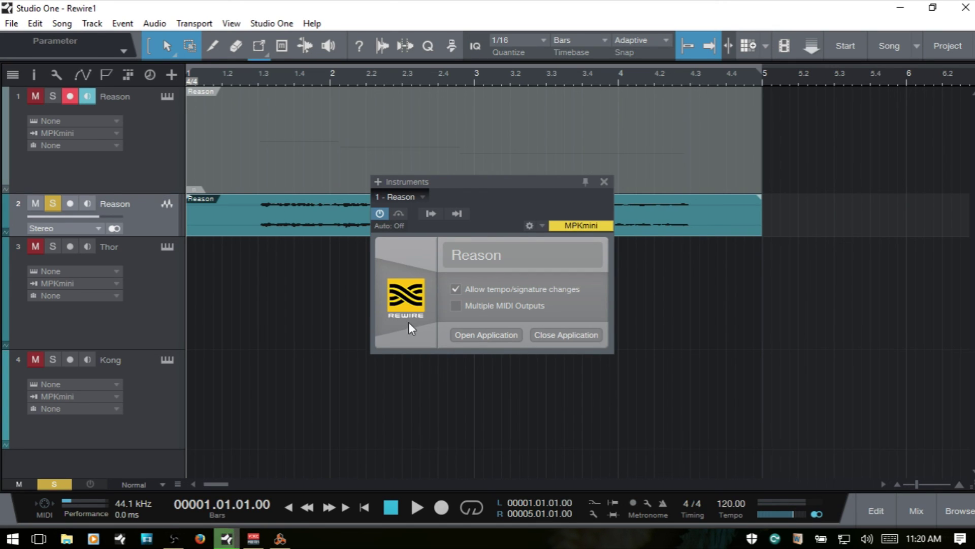
pyautogui.click(604, 183)
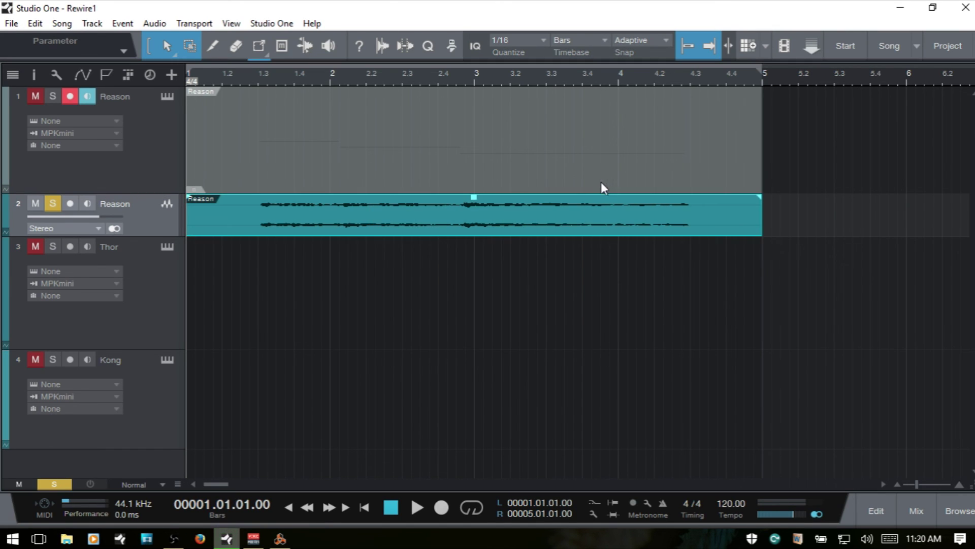
pyautogui.press('F3')
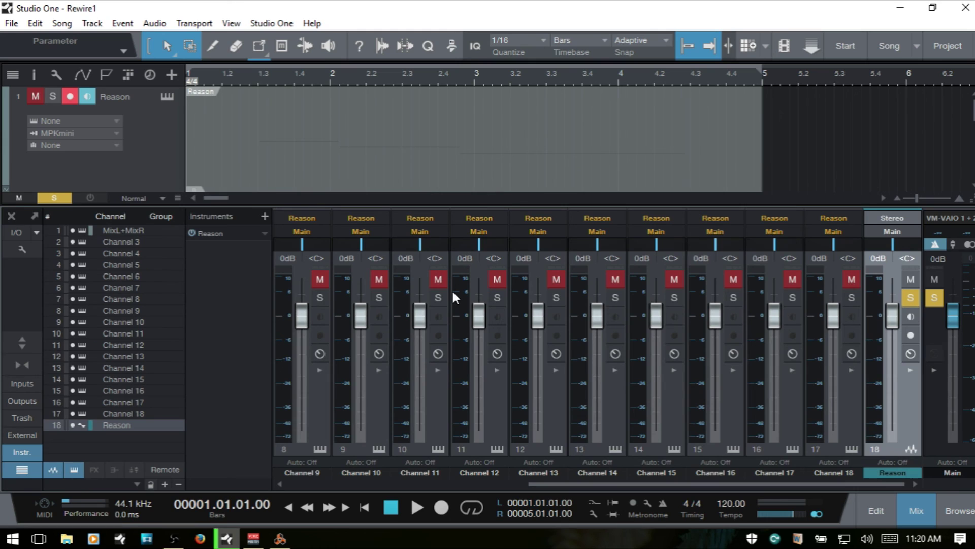
pyautogui.click(50, 199)
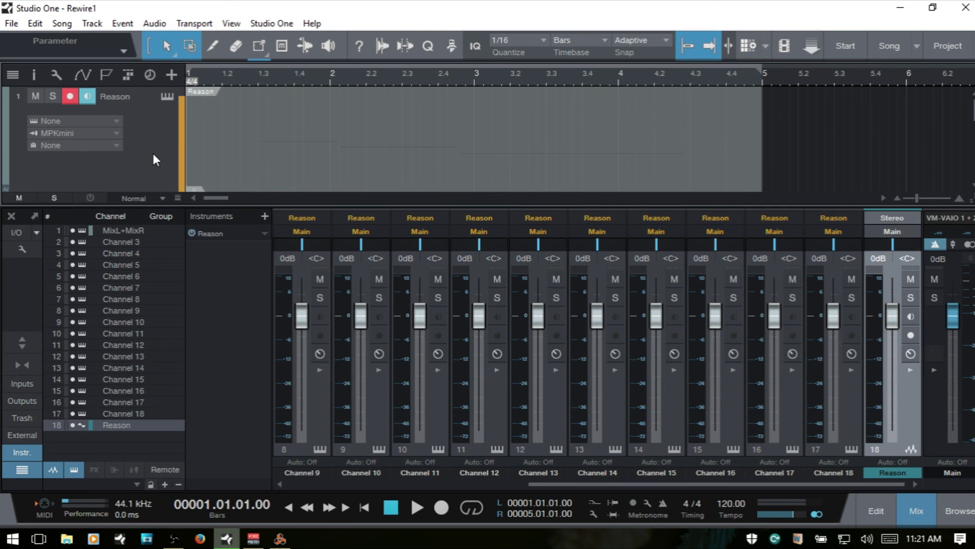
# Step: Route track 1 to Reason's Kong Kit and scroll the mixer back to channels 1–11
pyautogui.click(96, 120)
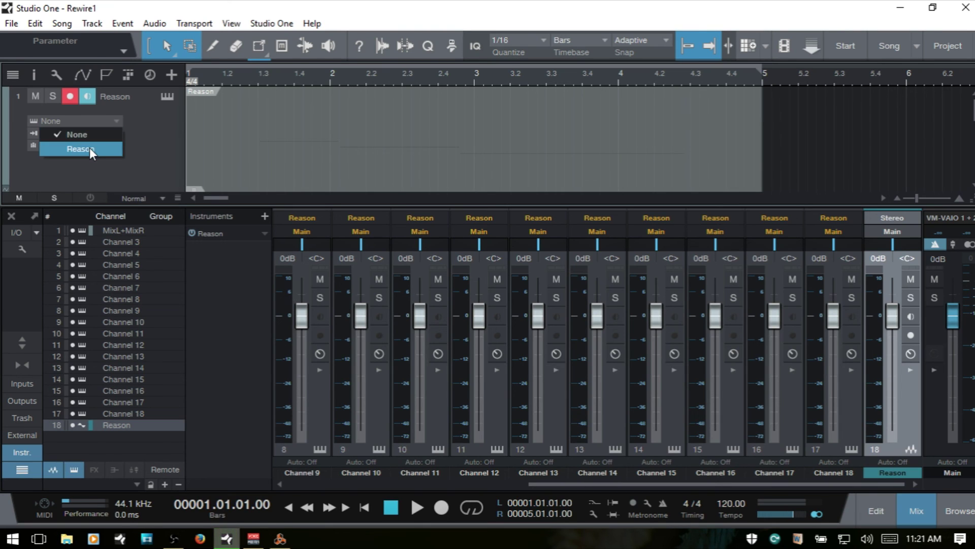
pyautogui.click(89, 148)
pyautogui.click(118, 120)
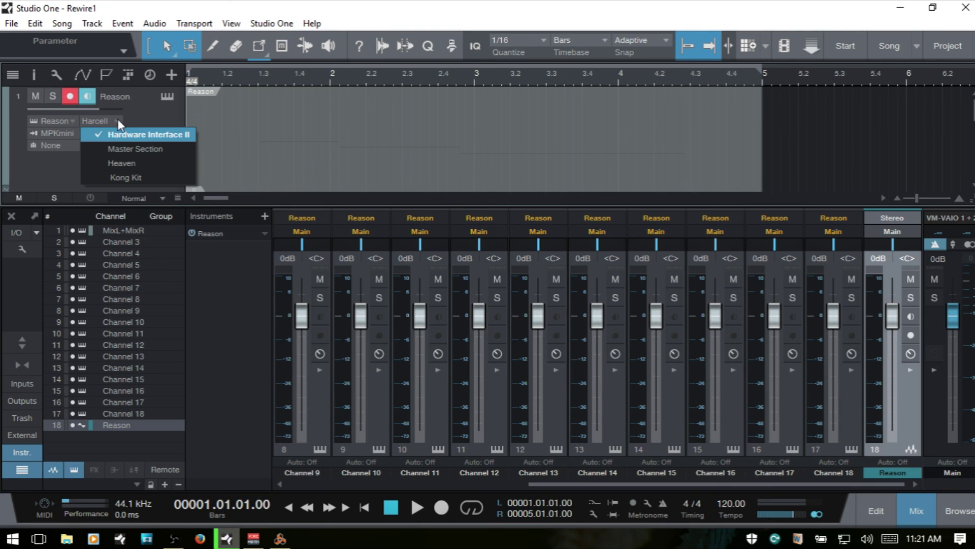
pyautogui.click(115, 174)
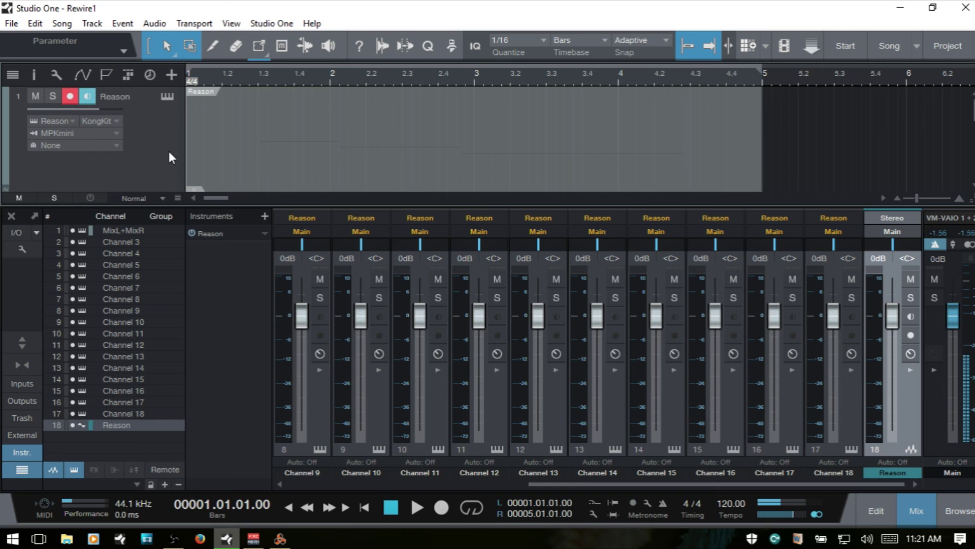
pyautogui.click(309, 482)
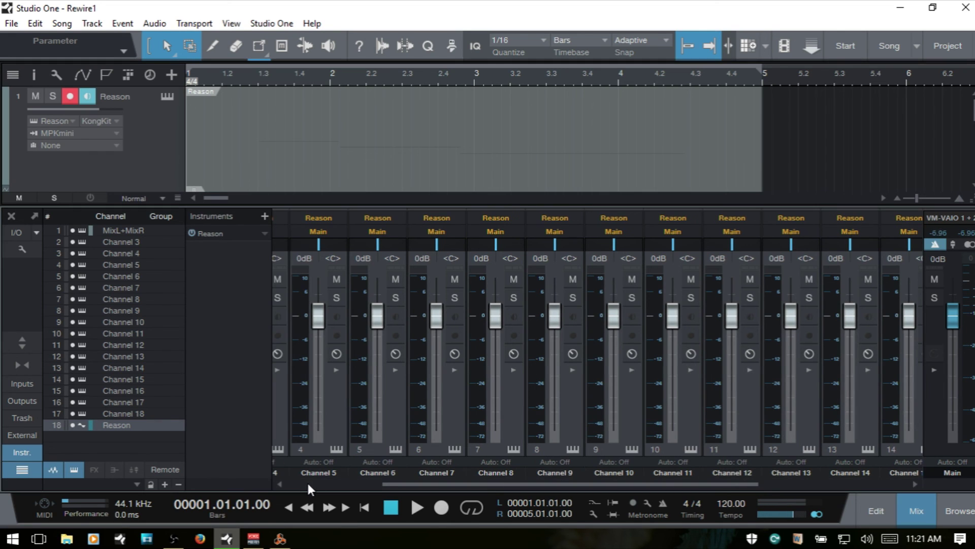
pyautogui.click(307, 483)
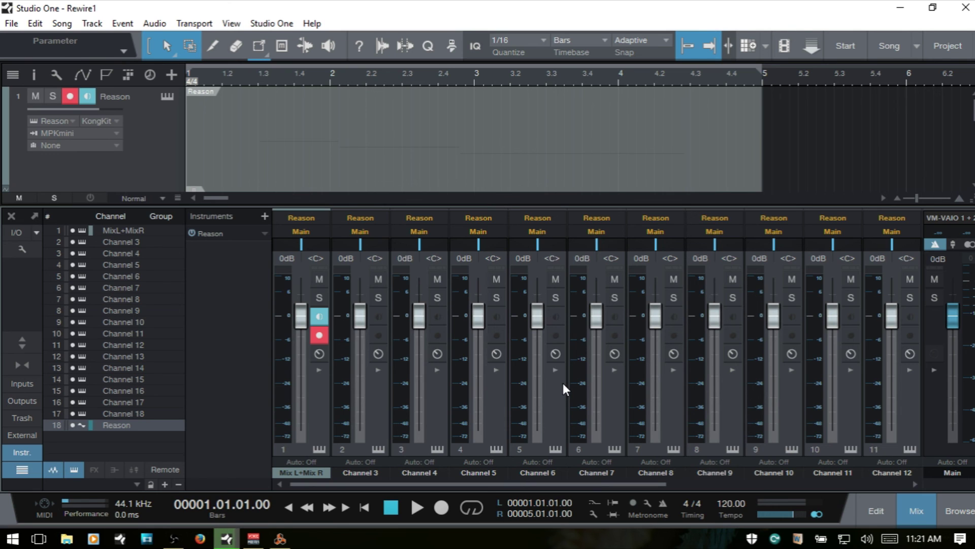
pyautogui.click(280, 538)
pyautogui.press('Tab')
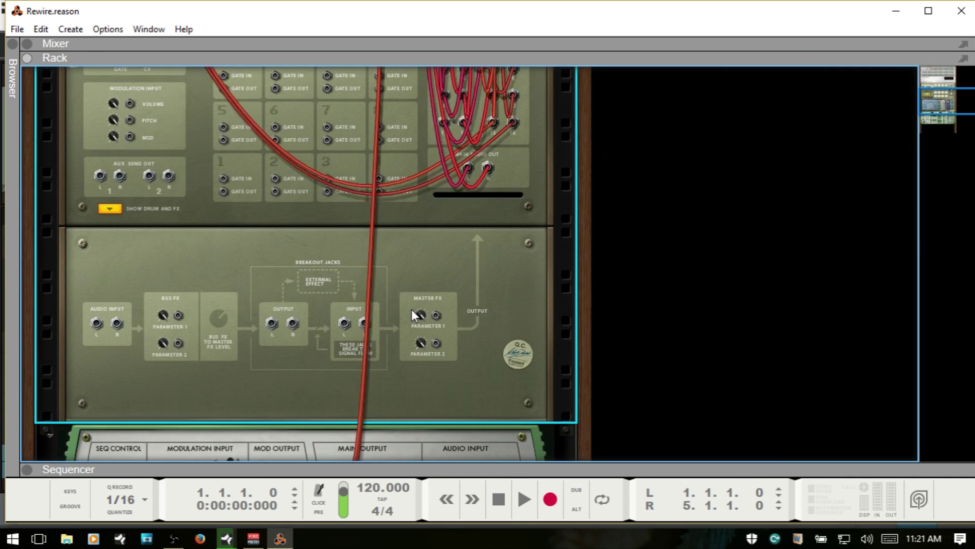
pyautogui.scroll(3, 407, 265)
pyautogui.scroll(1, 406, 261)
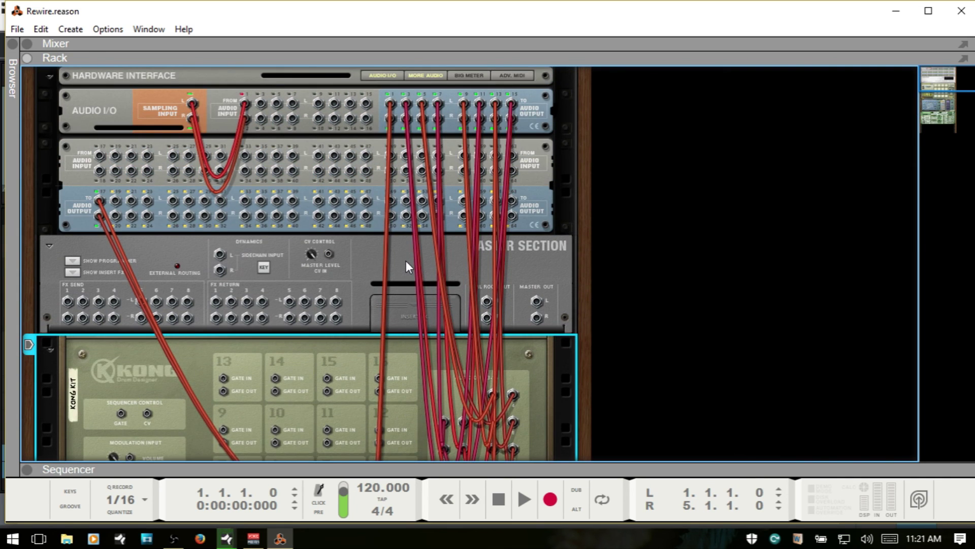
pyautogui.scroll(-8, 407, 261)
pyautogui.scroll(2, 404, 261)
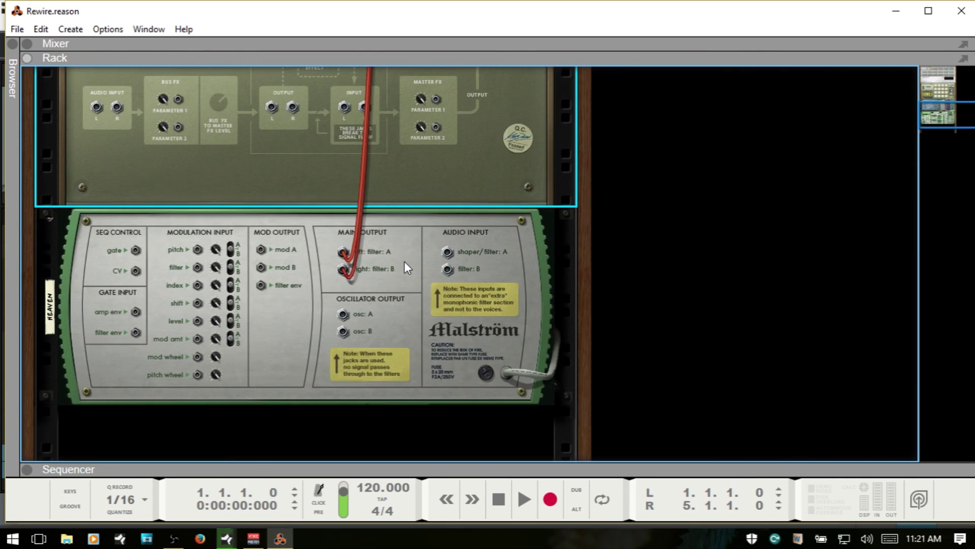
pyautogui.press('Tab')
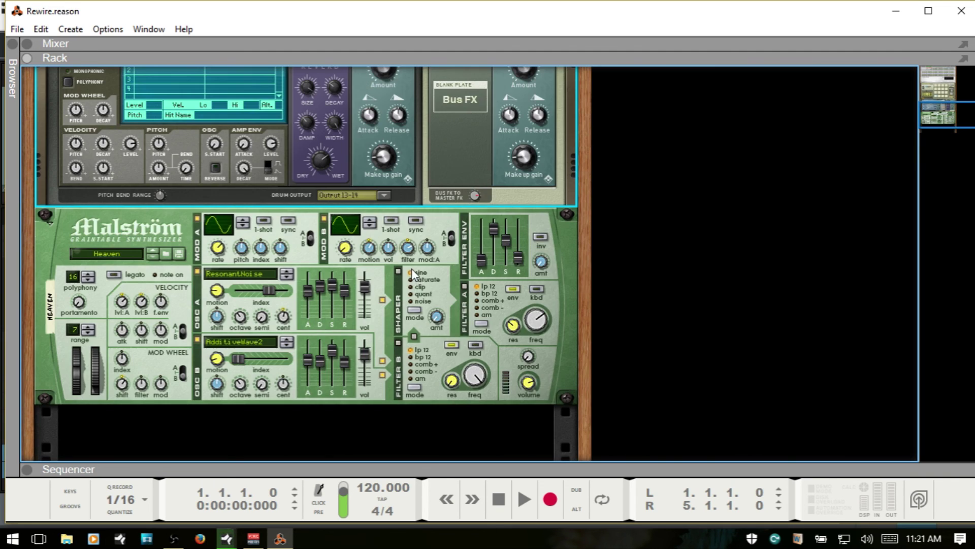
pyautogui.scroll(6, 414, 275)
pyautogui.scroll(4, 417, 277)
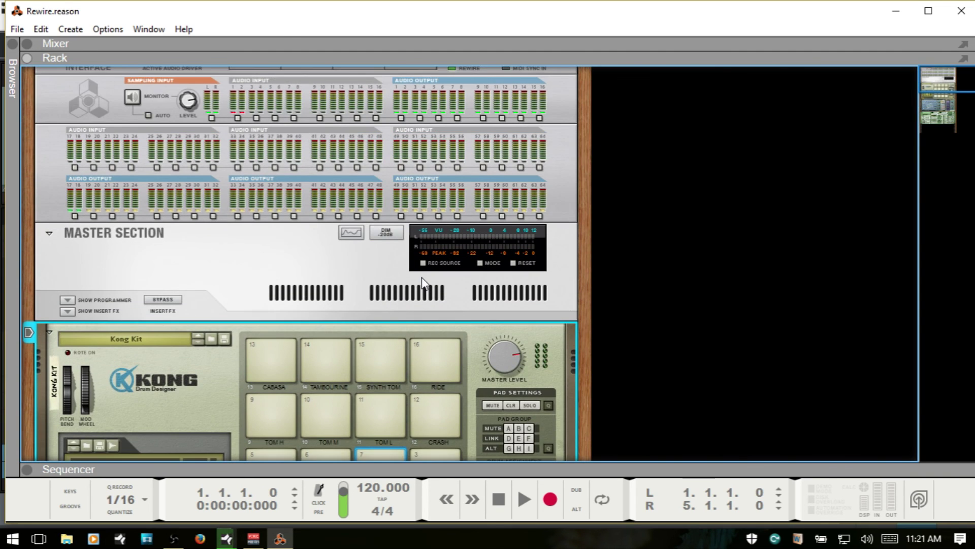
pyautogui.scroll(-2, 422, 276)
pyautogui.scroll(3, 424, 276)
pyautogui.scroll(-8, 422, 274)
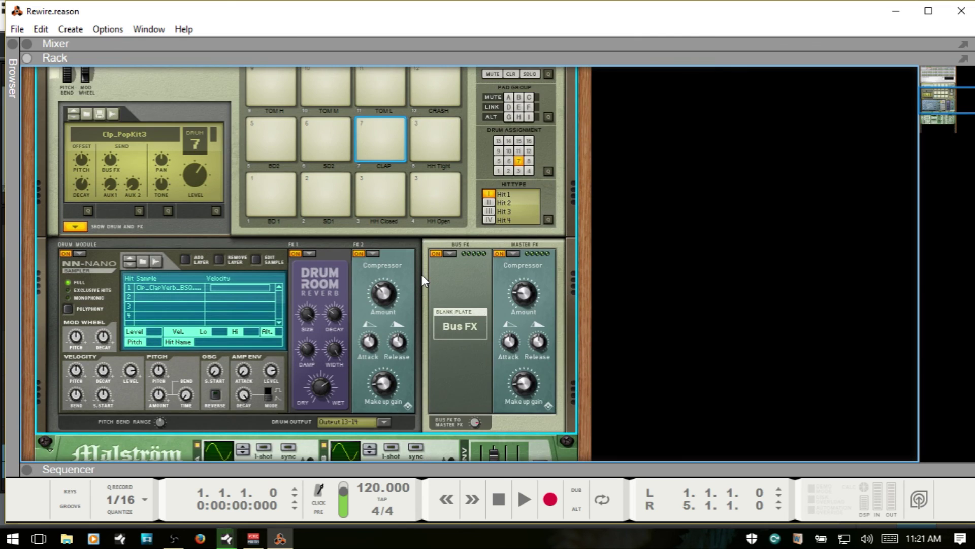
pyautogui.scroll(4, 422, 275)
pyautogui.scroll(-3, 421, 275)
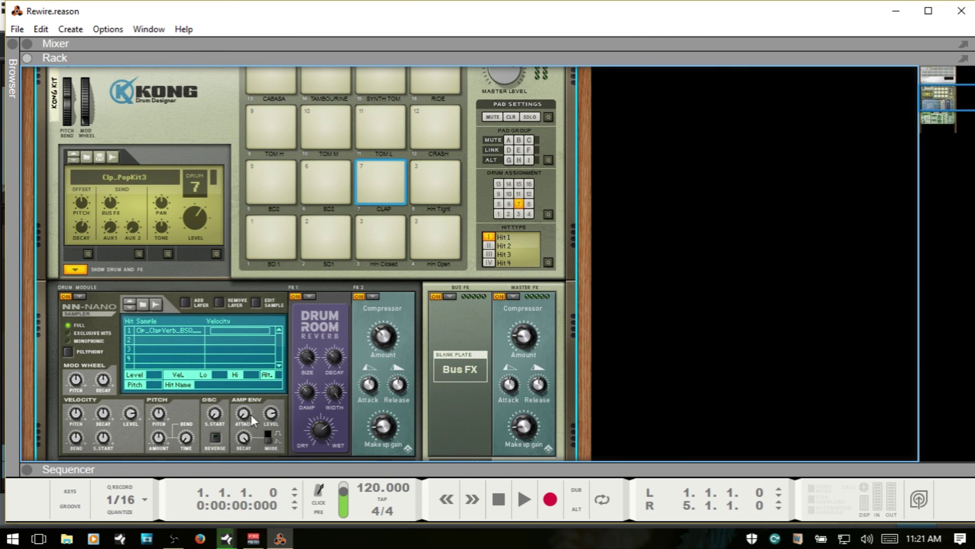
pyautogui.click(227, 539)
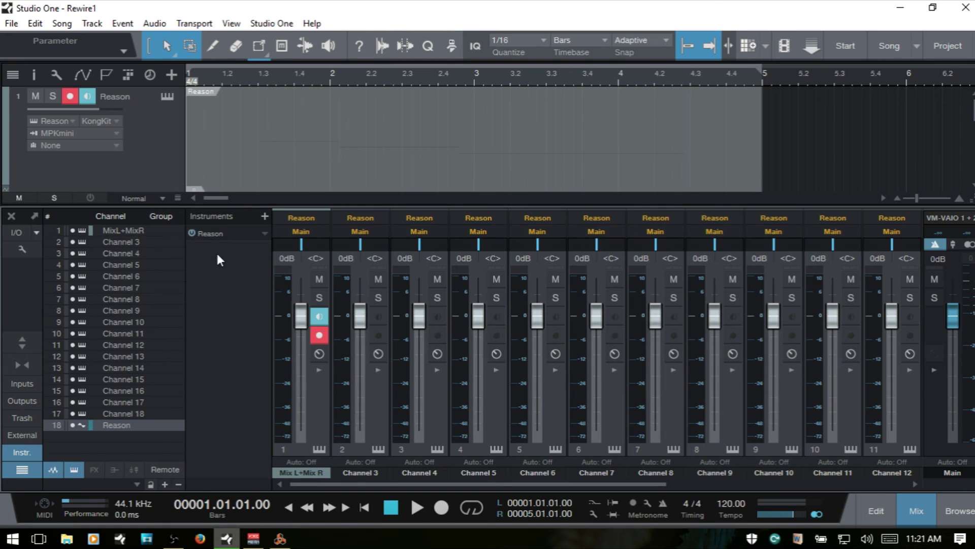
# Step: Open Reason's ReWire panel and scroll its output list to Channel 64, with only Mix–Channel 18 enabled
pyautogui.doubleClick(214, 231)
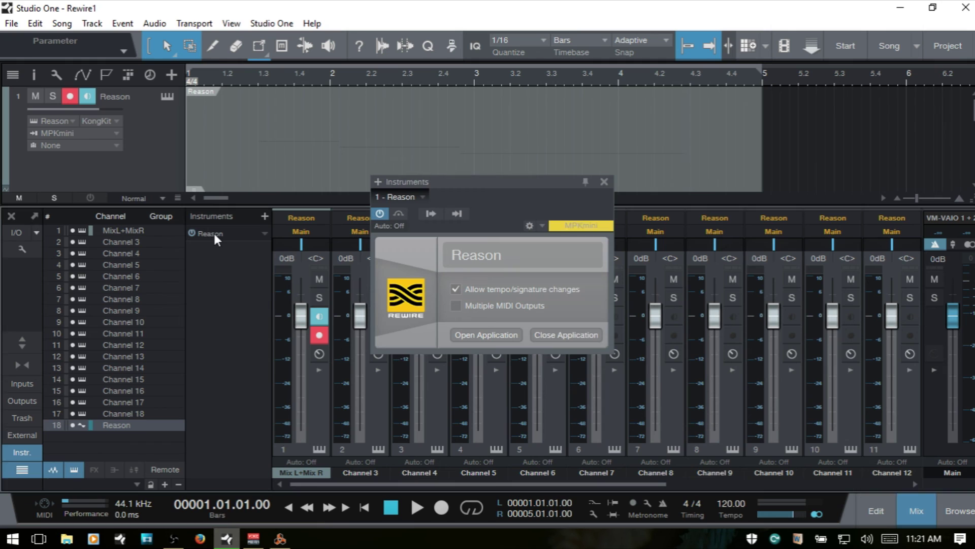
pyautogui.click(454, 214)
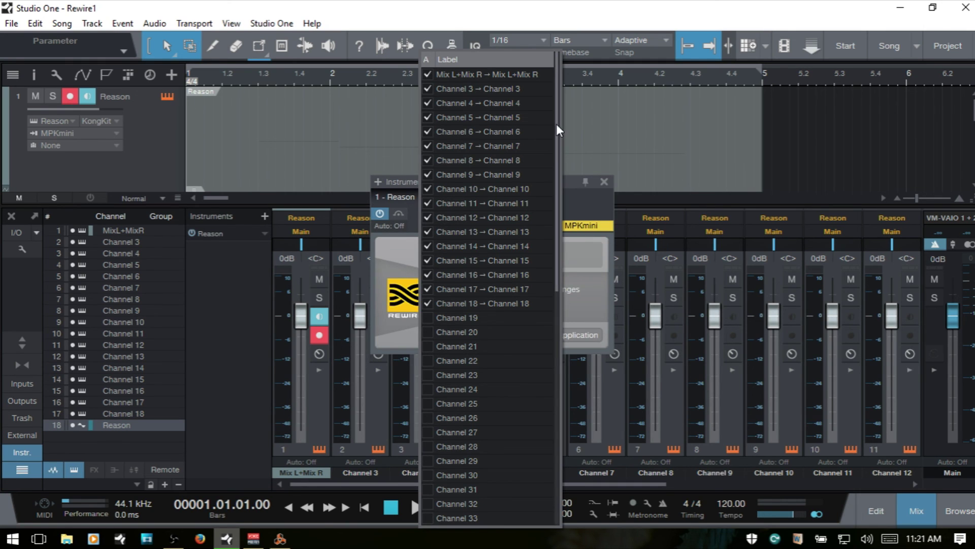
pyautogui.moveTo(558, 130); pyautogui.dragTo(550, 387)
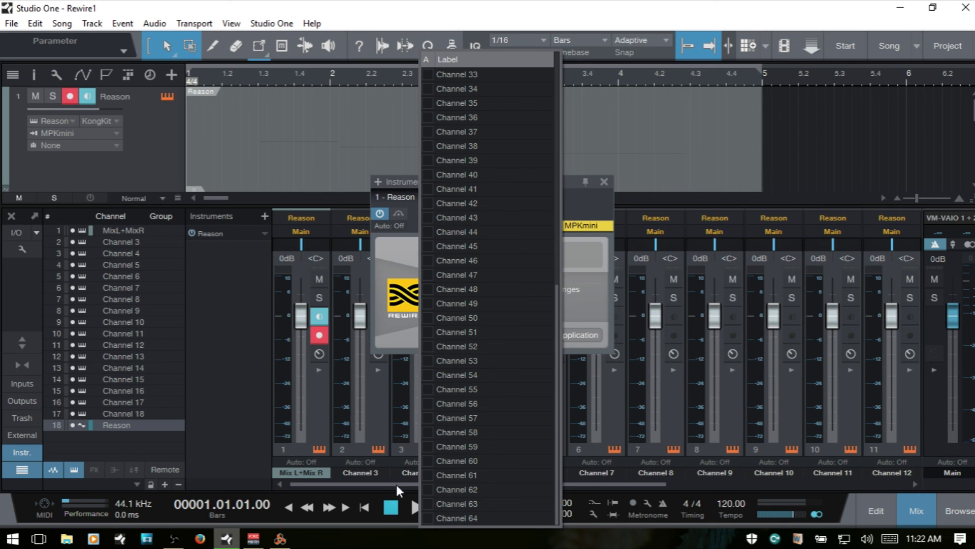
pyautogui.click(205, 333)
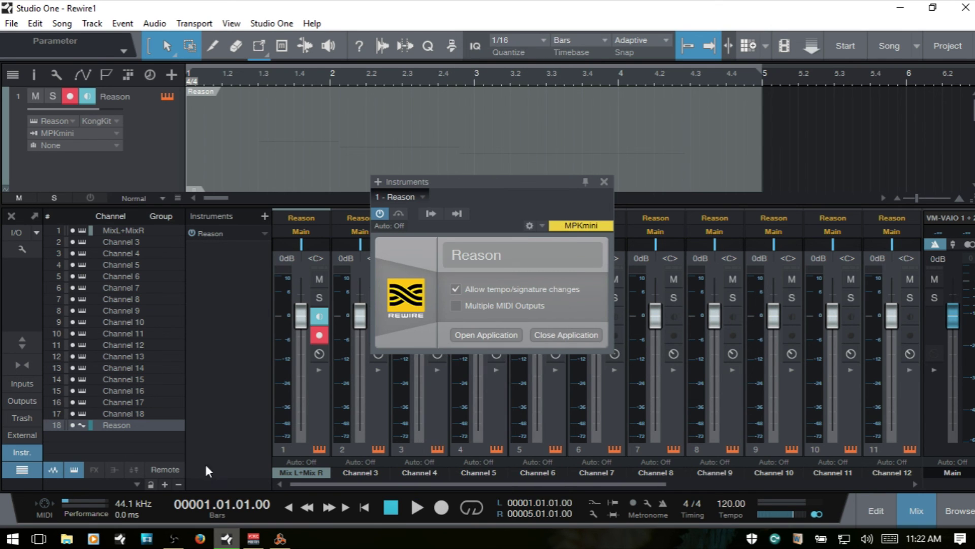
# Step: In Reason, reveal the Master Section's insert effects area
pyautogui.click(280, 538)
pyautogui.scroll(5, 339, 187)
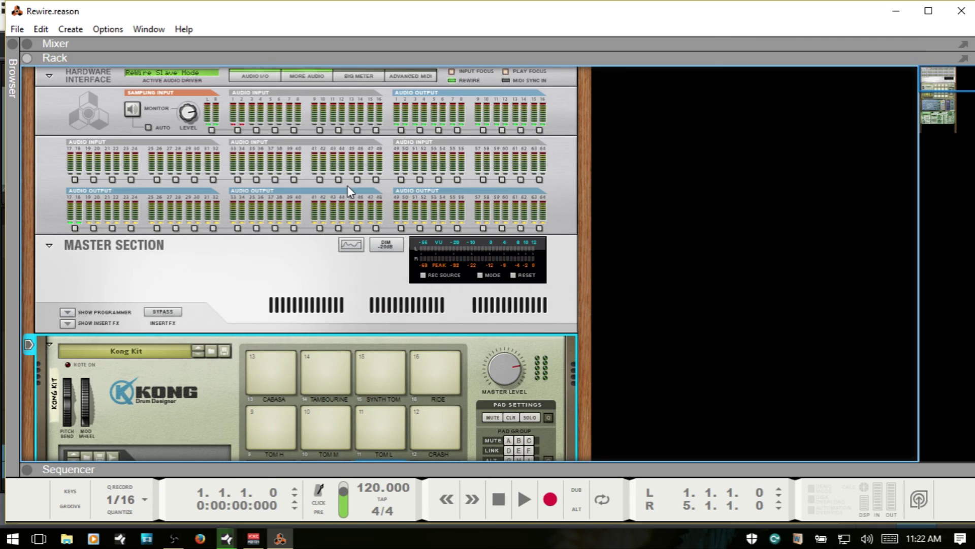
pyautogui.click(67, 324)
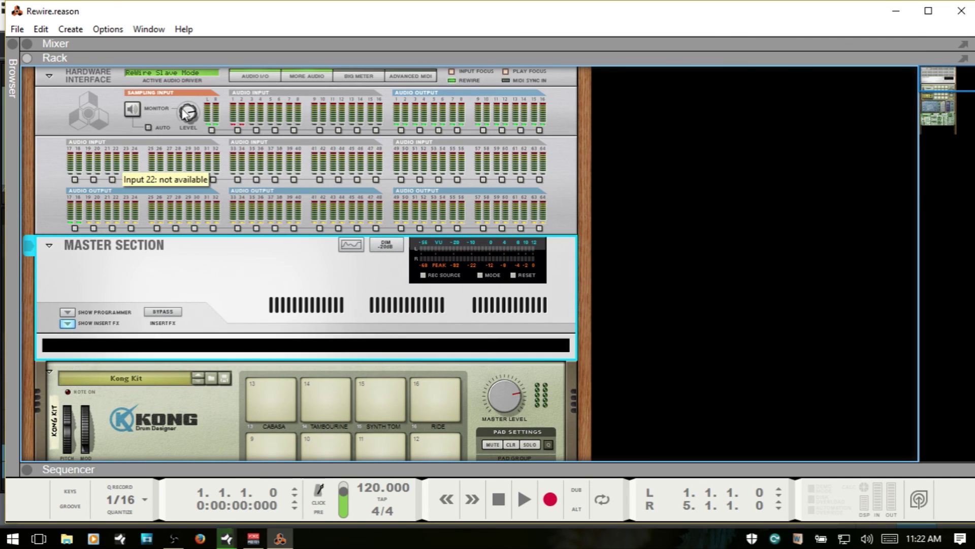
# Step: Flip the rack to the rear and expand the Hardware Interface's extra audio ins and outs
pyautogui.click(311, 75)
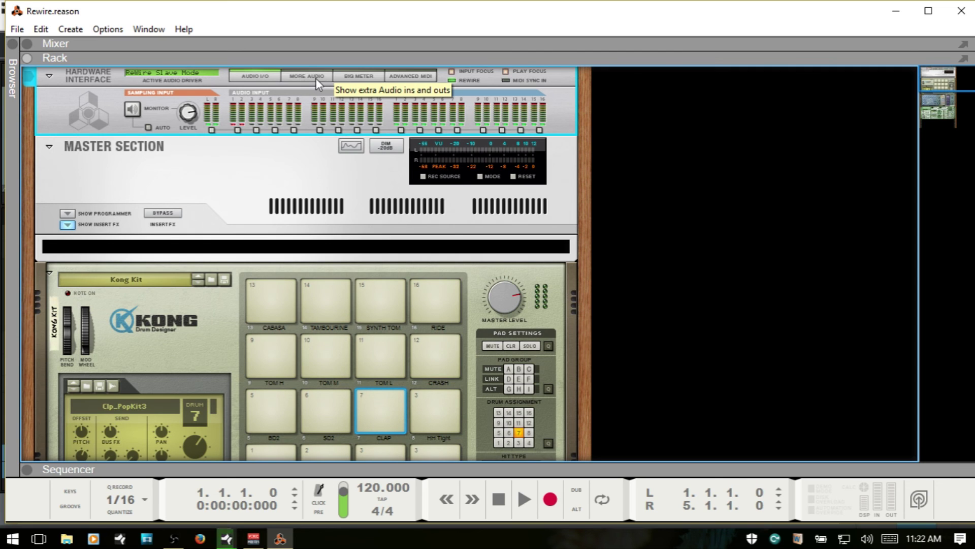
pyautogui.press('Tab')
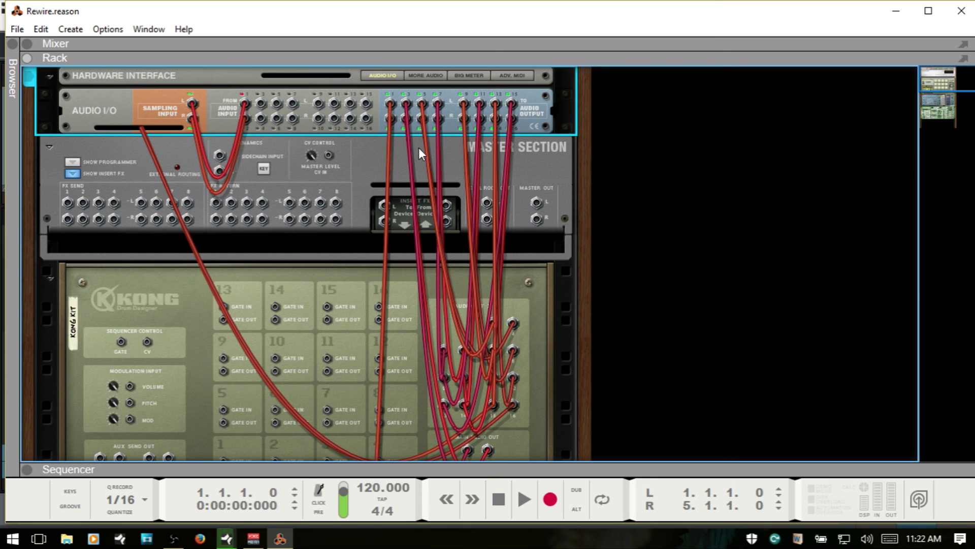
pyautogui.click(427, 74)
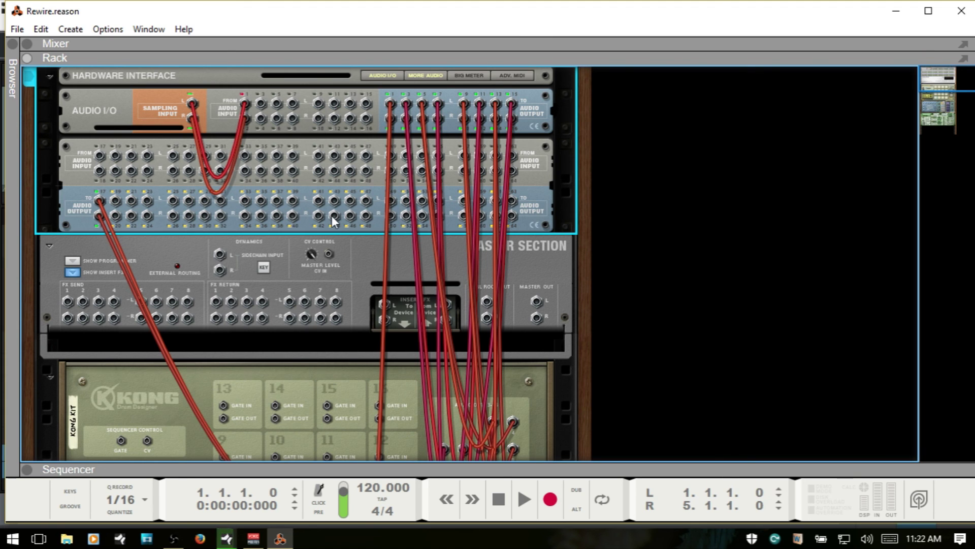
# Step: In Studio One, confirm Reason's outputs list reaches Channel 64, then close the Reason instrument panel
pyautogui.click(227, 539)
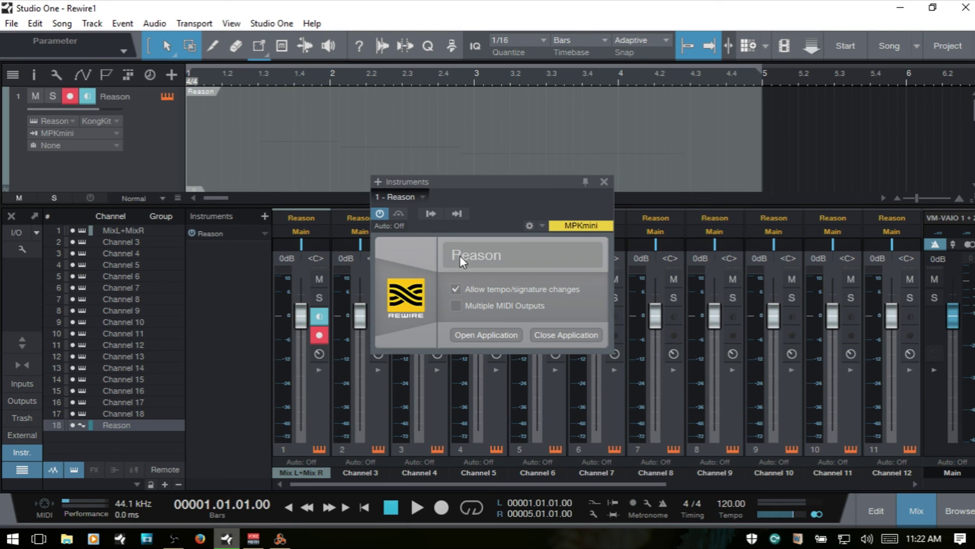
pyautogui.click(431, 213)
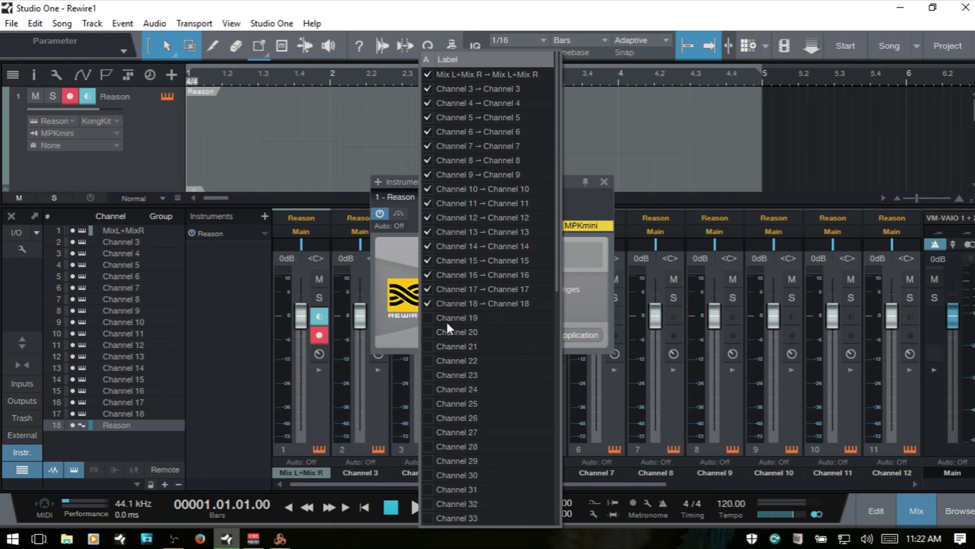
pyautogui.scroll(-10, 447, 323)
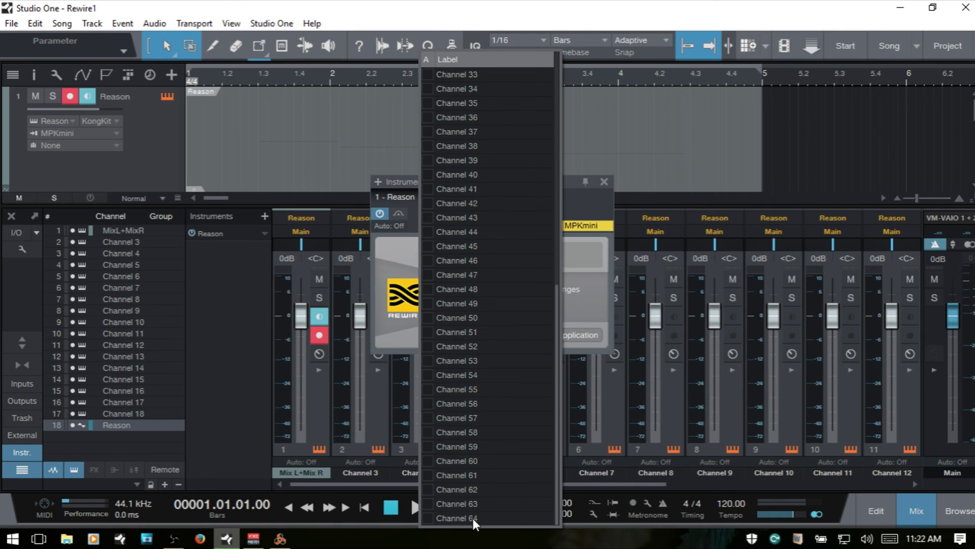
pyautogui.click(234, 304)
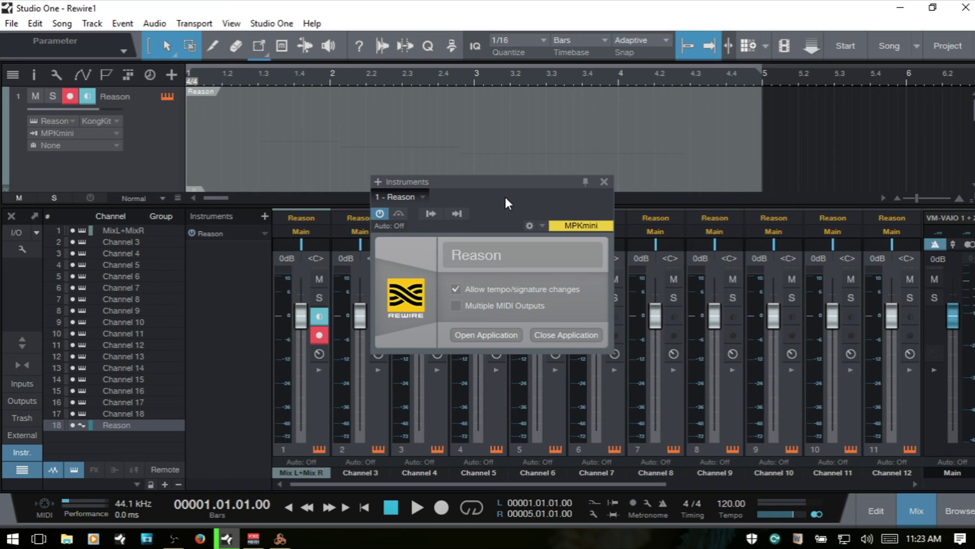
pyautogui.click(604, 182)
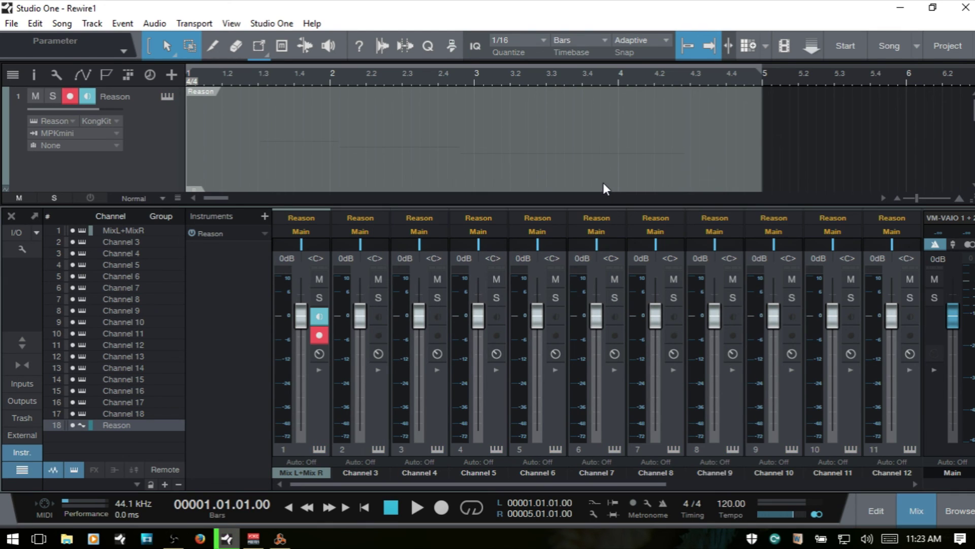